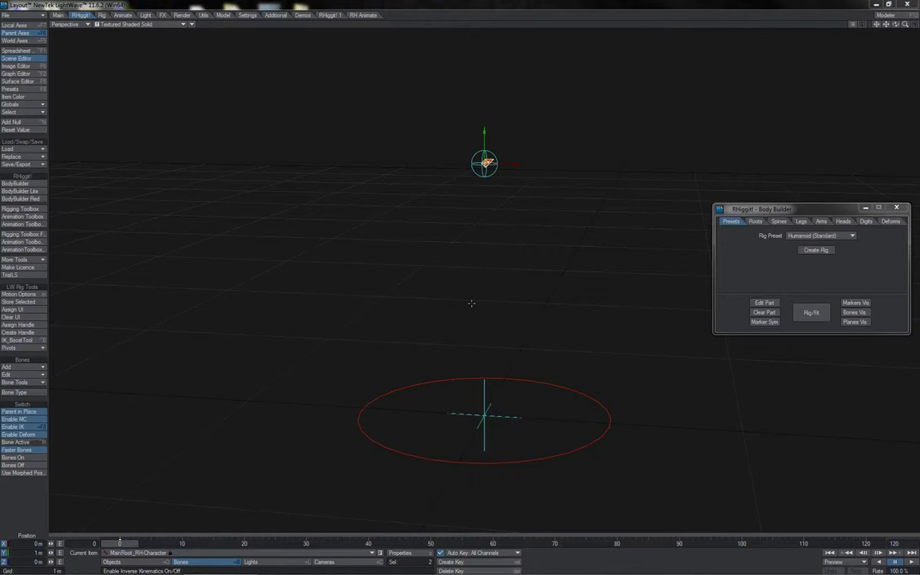
pyautogui.click(751, 244)
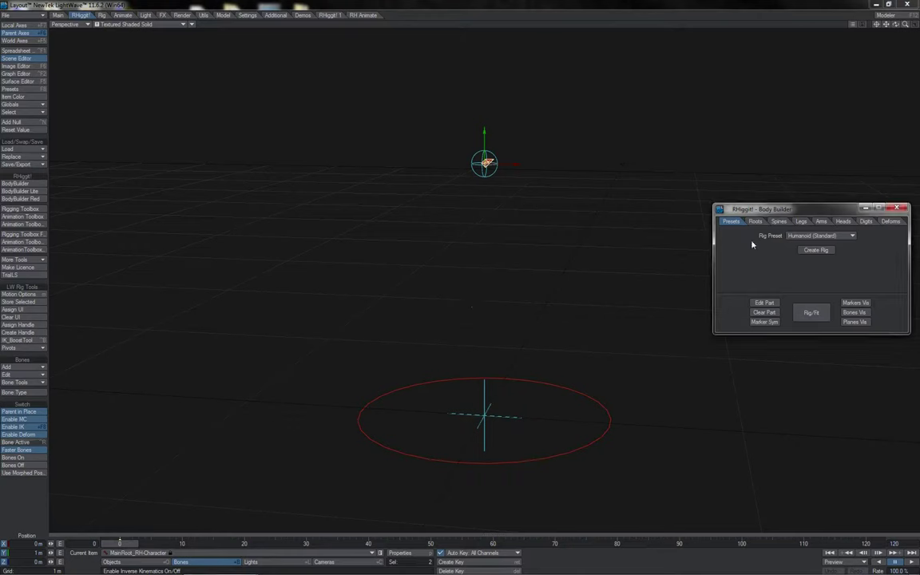
pyautogui.click(779, 221)
pyautogui.click(800, 222)
pyautogui.click(822, 222)
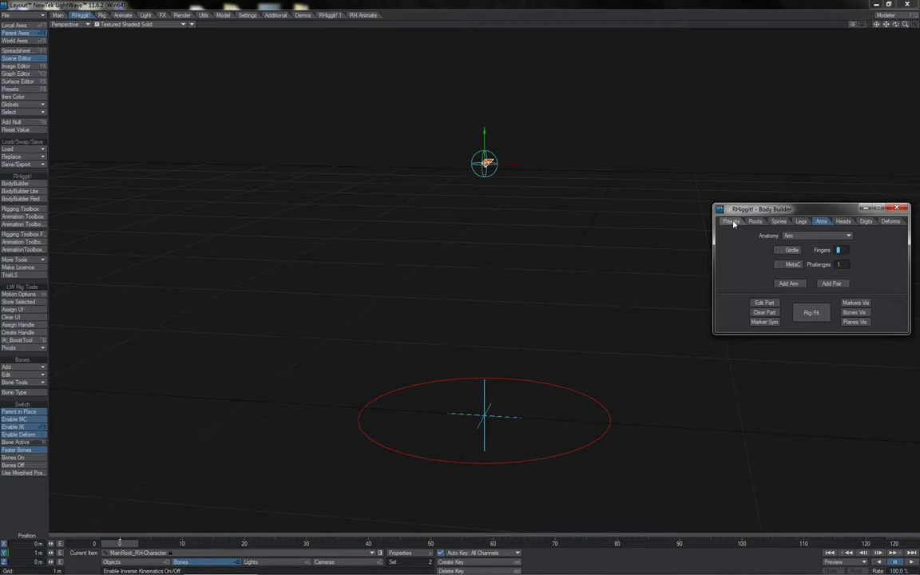
# - Add a pair of Plantigrade legs with 0 toes, parented to MainRoot
pyautogui.click(800, 221)
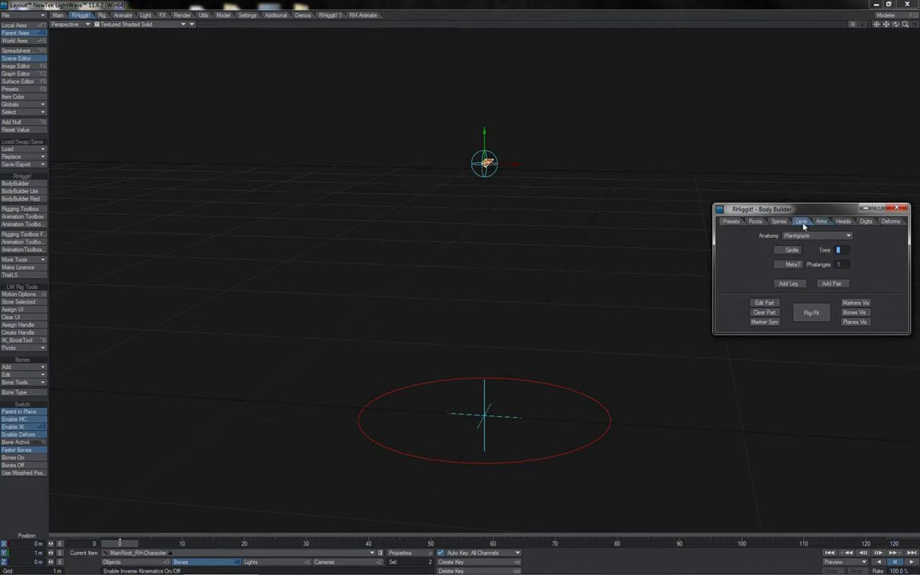
pyautogui.click(829, 284)
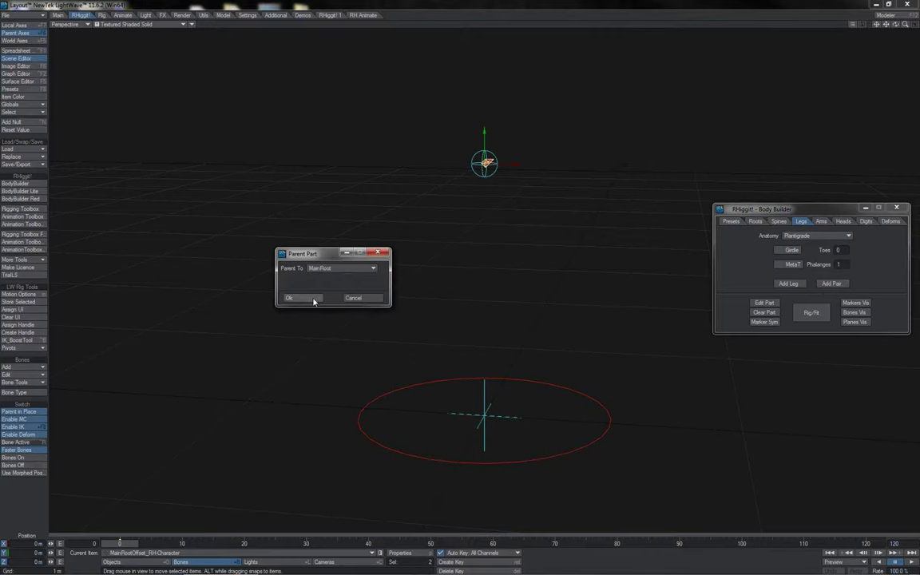
pyautogui.click(314, 299)
# - Add a spine with 3 vertebrae parented to MainRoot, and switch the character from fitting mode to the active rig
pyautogui.click(778, 221)
pyautogui.click(821, 250)
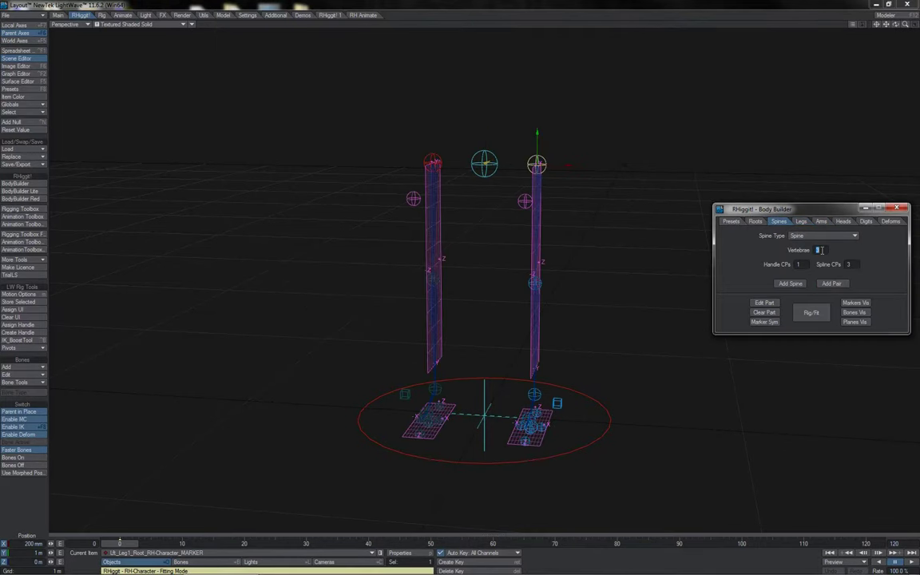
pyautogui.write('3')
pyautogui.click(789, 283)
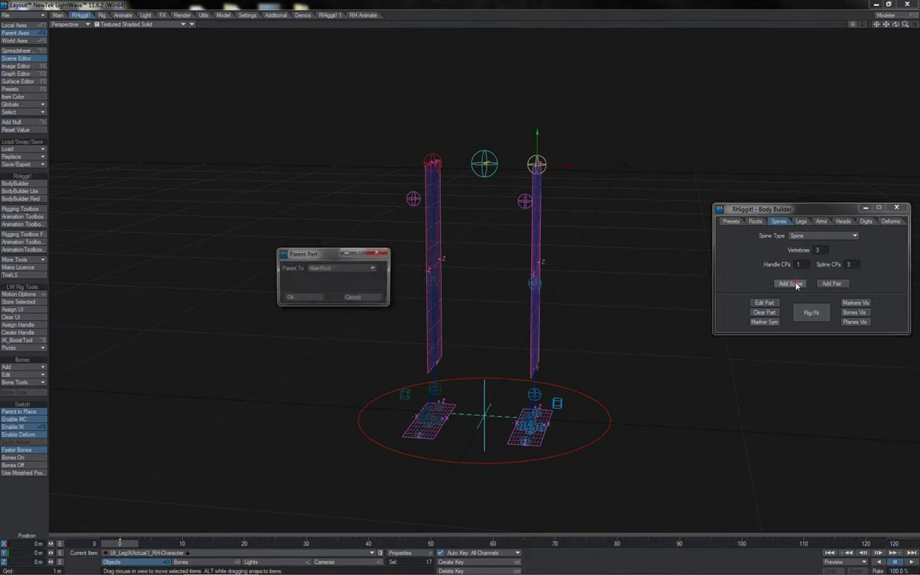
pyautogui.click(317, 298)
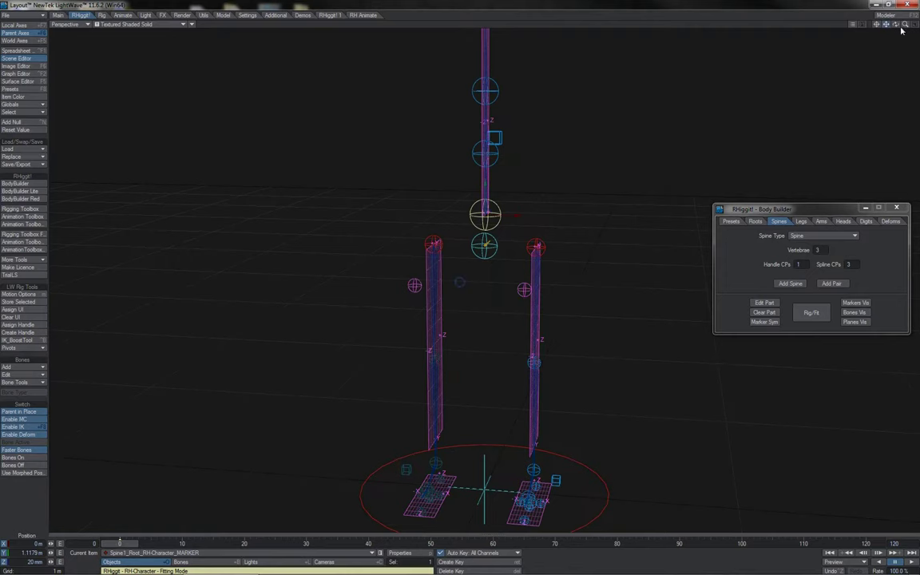
pyautogui.moveTo(905, 27); pyautogui.dragTo(884, 26)
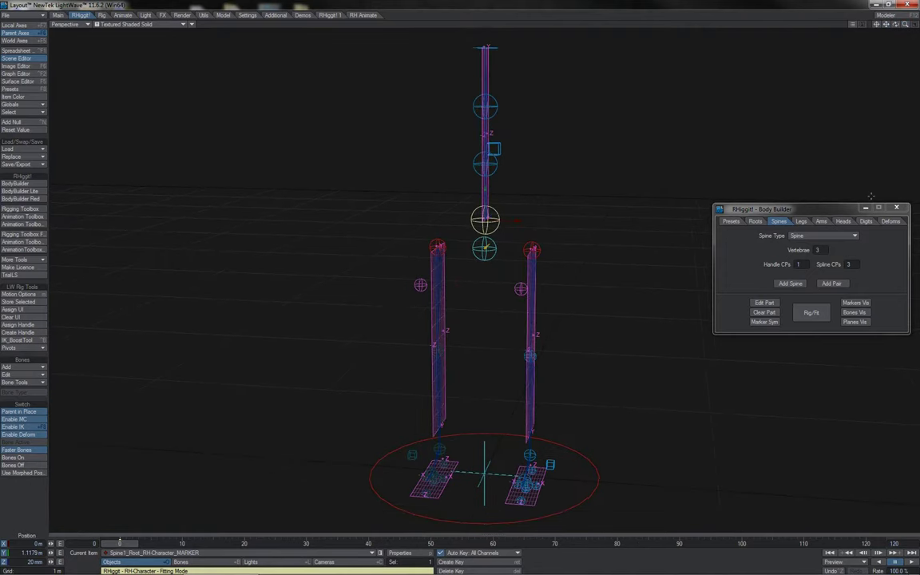
pyautogui.click(822, 312)
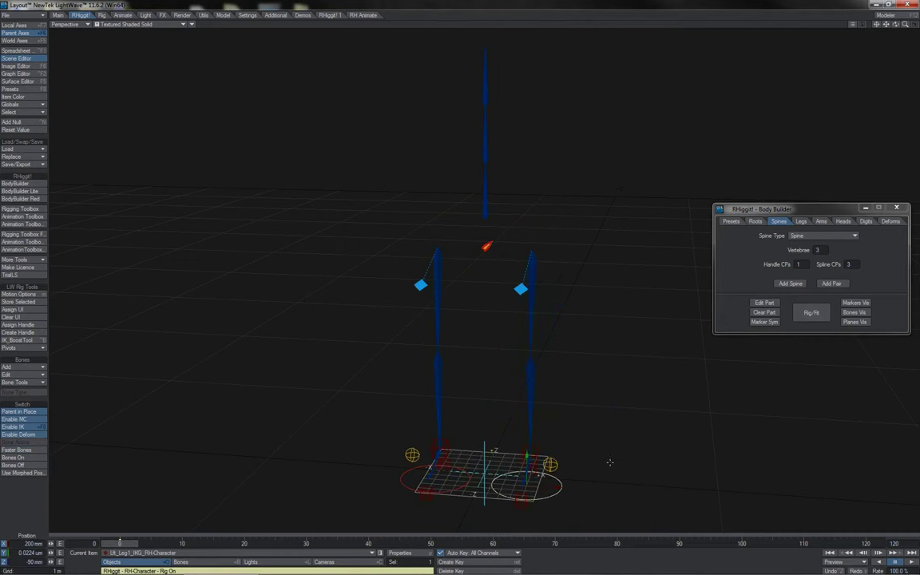
# - Test the rig by banking the MainRoot bone to about 19.4°
pyautogui.click(487, 245)
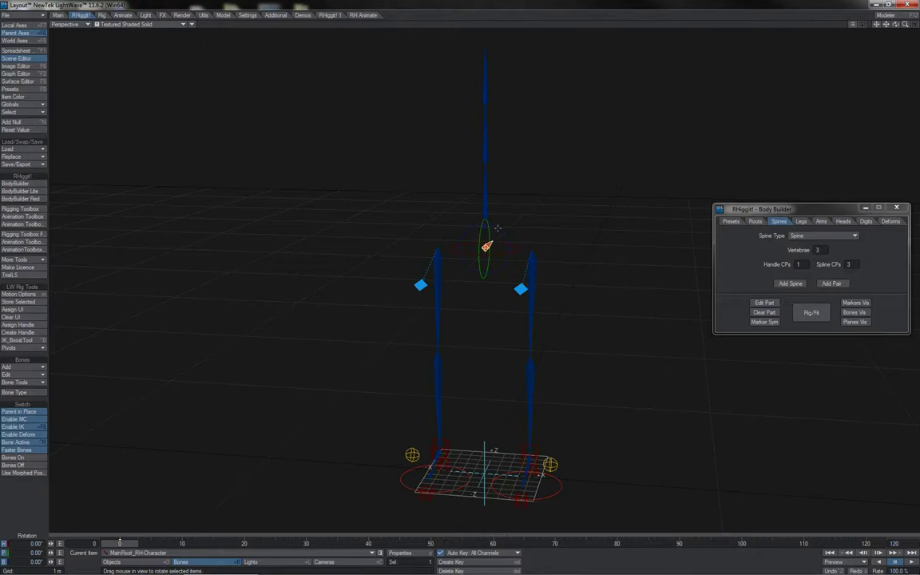
pyautogui.moveTo(497, 228)
pyautogui.mouseDown()
pyautogui.moveTo(479, 227)
pyautogui.moveTo(504, 234)
pyautogui.mouseUp()
pyautogui.moveTo(451, 230); pyautogui.dragTo(474, 204, button='right')
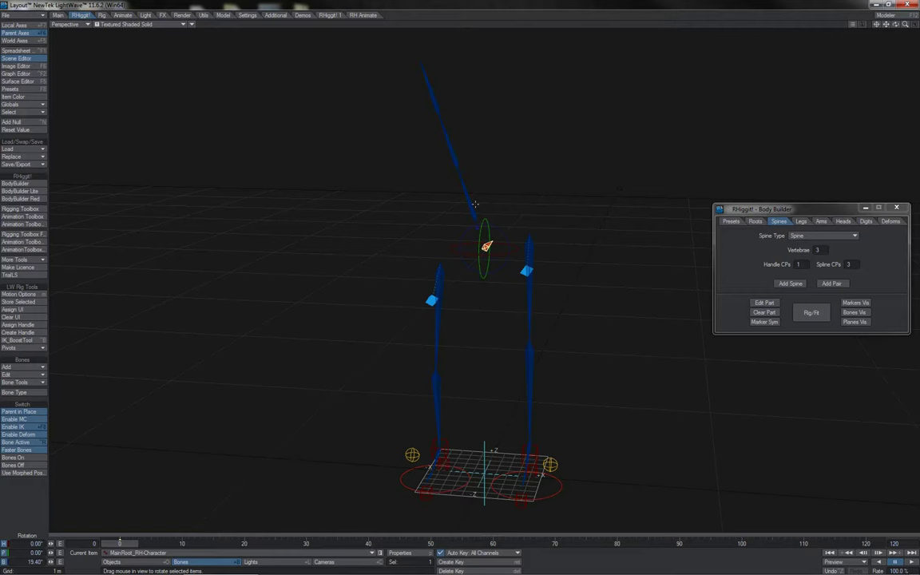
# - Rotate all three spine bones together to a heading of about 13.1°, and undo the test rotations
pyautogui.click(474, 204)
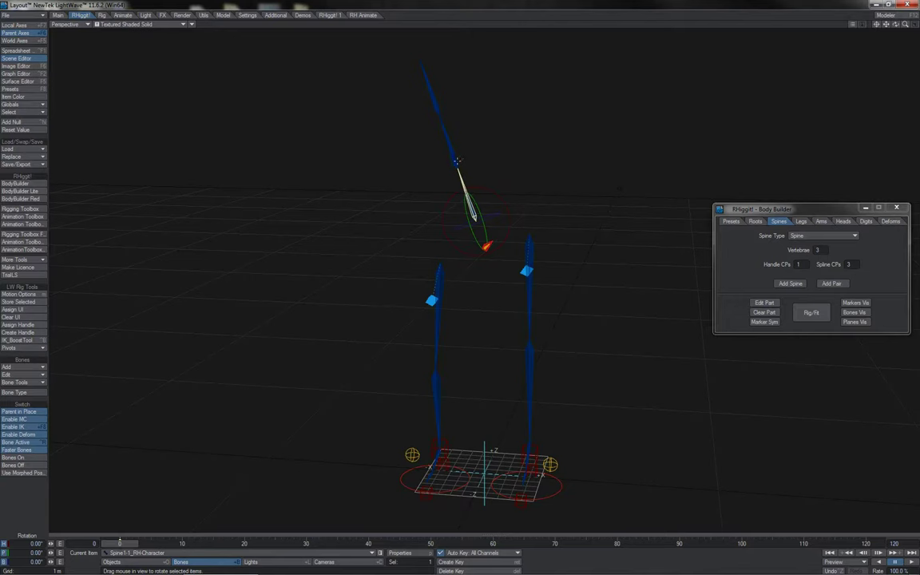
pyautogui.keyDown('shift'); pyautogui.click(457, 160); pyautogui.keyUp('shift')
pyautogui.keyDown('shift'); pyautogui.click(450, 111); pyautogui.keyUp('shift')
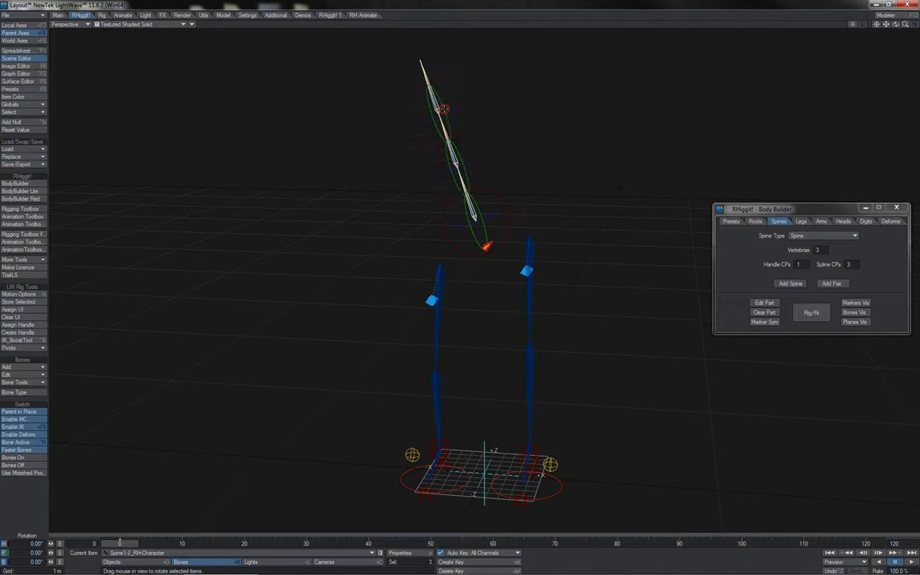
pyautogui.moveTo(467, 118); pyautogui.dragTo(499, 119)
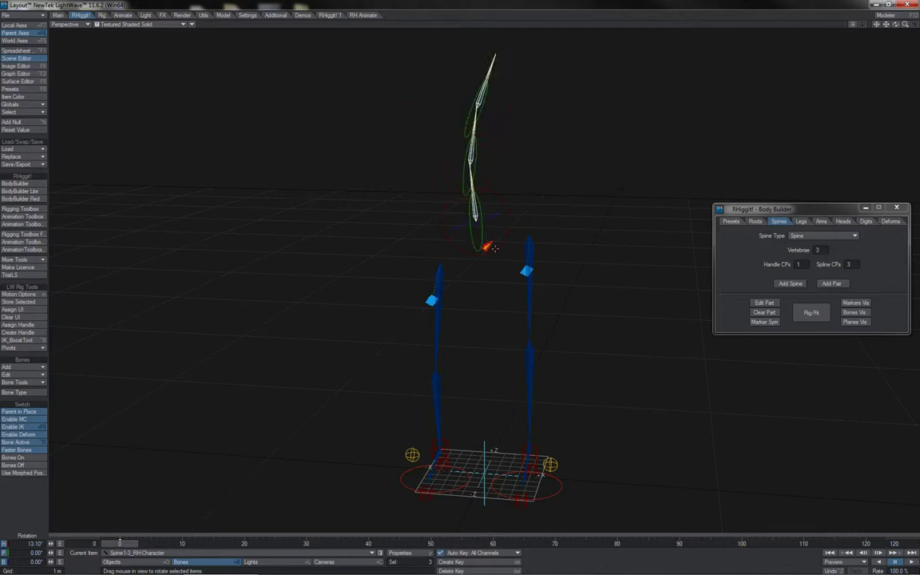
pyautogui.hotkey('ctrl', 'z')
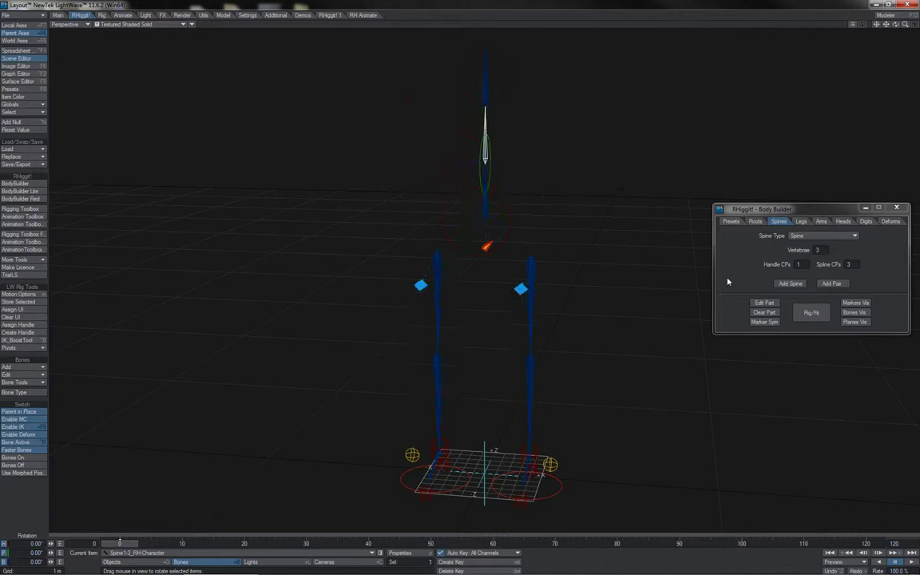
# - Change the spine's control type from FK to an IK option in its part attributes
pyautogui.click(761, 304)
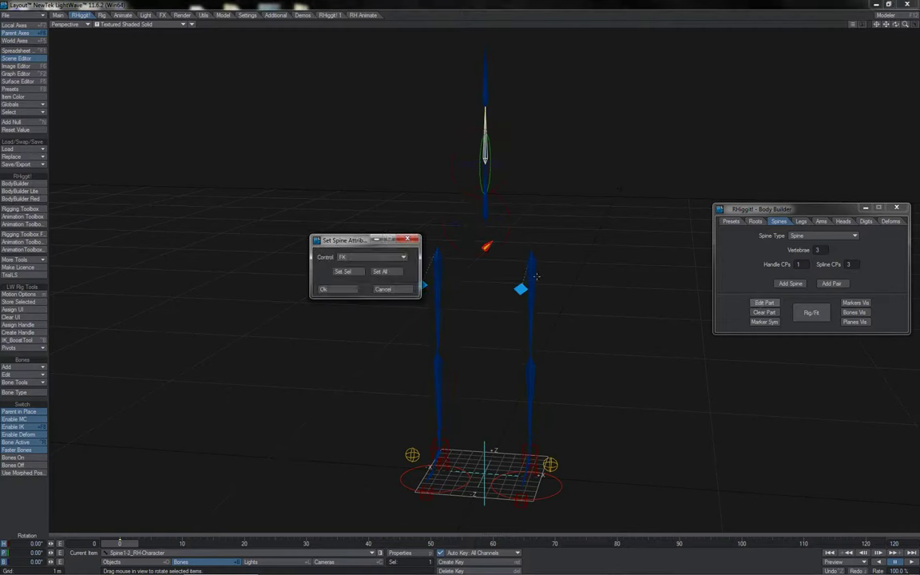
pyautogui.click(360, 257)
pyautogui.click(365, 271)
pyautogui.click(324, 289)
# - Test the spine control by banking MainRoot to about -18.4°, and undo the rotation
pyautogui.moveTo(619, 190); pyautogui.dragTo(595, 190, button='right')
pyautogui.moveTo(509, 281); pyautogui.dragTo(456, 281, button='right')
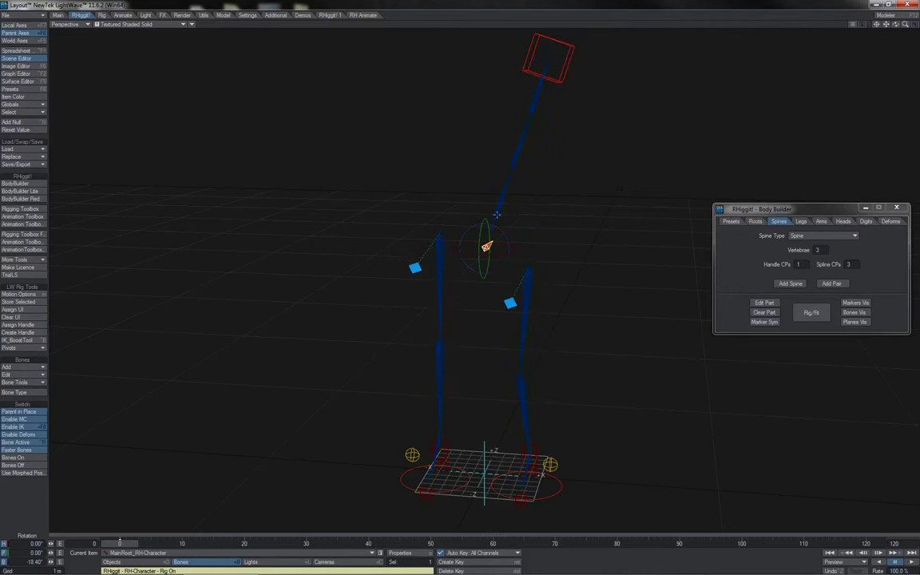
pyautogui.hotkey('ctrl', 'z')
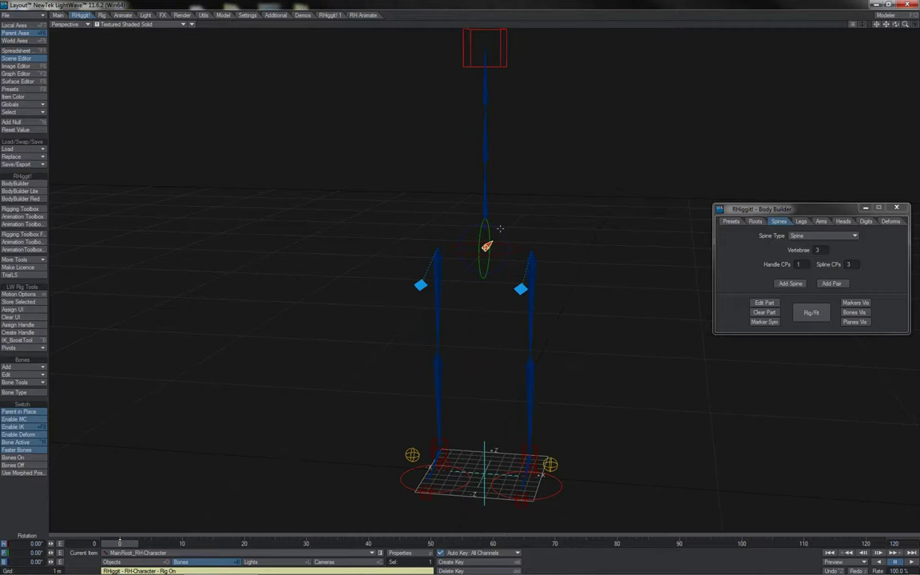
# - Bank the MainRoot bone back and forth to test how the spine bends, ending at about -17.7°
pyautogui.moveTo(500, 228); pyautogui.dragTo(468, 234)
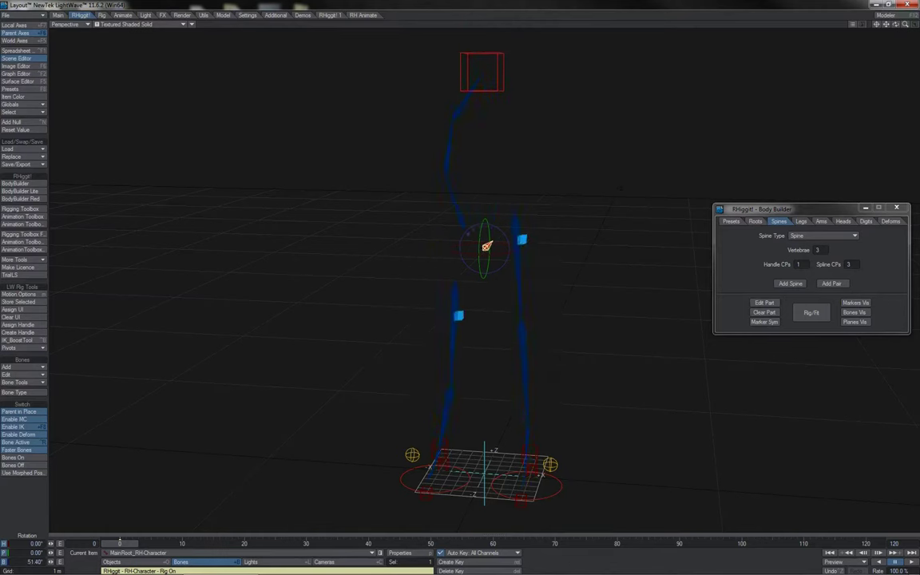
pyautogui.moveTo(646, 230); pyautogui.dragTo(420, 230)
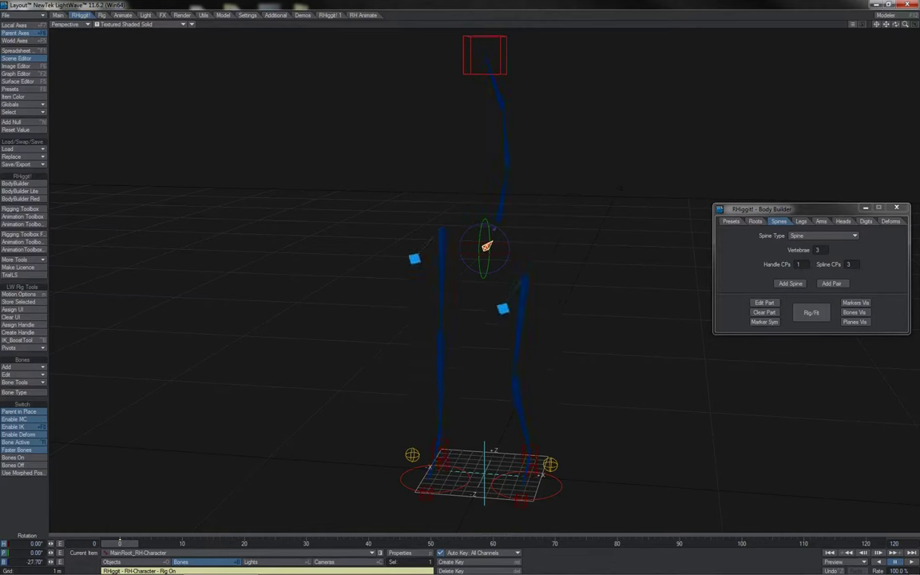
pyautogui.moveTo(494, 229)
pyautogui.mouseDown()
pyautogui.moveTo(468, 233)
pyautogui.moveTo(519, 230)
pyautogui.moveTo(479, 230)
pyautogui.moveTo(499, 229)
pyautogui.mouseUp()
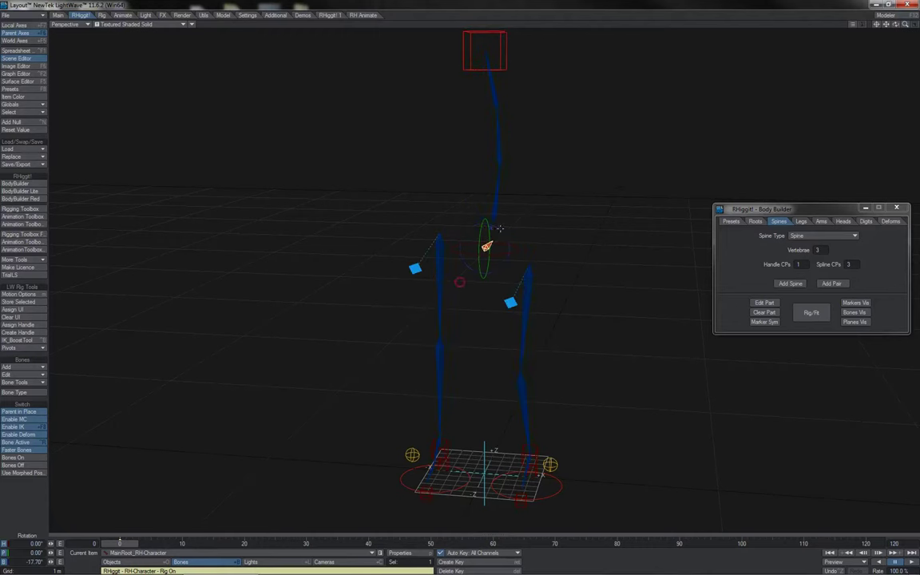
# - Rotate the spine's IK goal at its upper end both ways, and undo the test rotations
pyautogui.click(513, 38)
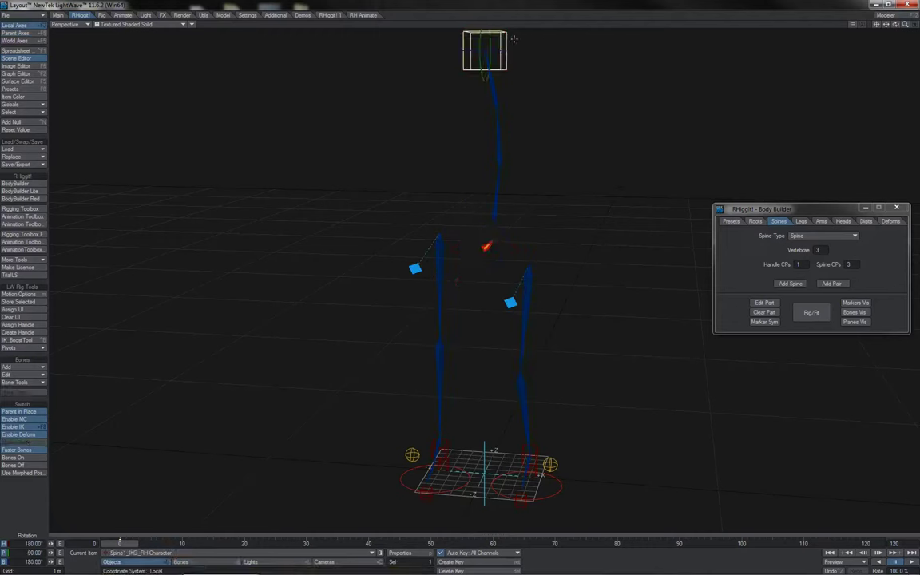
pyautogui.moveTo(514, 38)
pyautogui.mouseDown()
pyautogui.moveTo(551, 38)
pyautogui.moveTo(487, 38)
pyautogui.moveTo(559, 38)
pyautogui.moveTo(511, 38)
pyautogui.mouseUp()
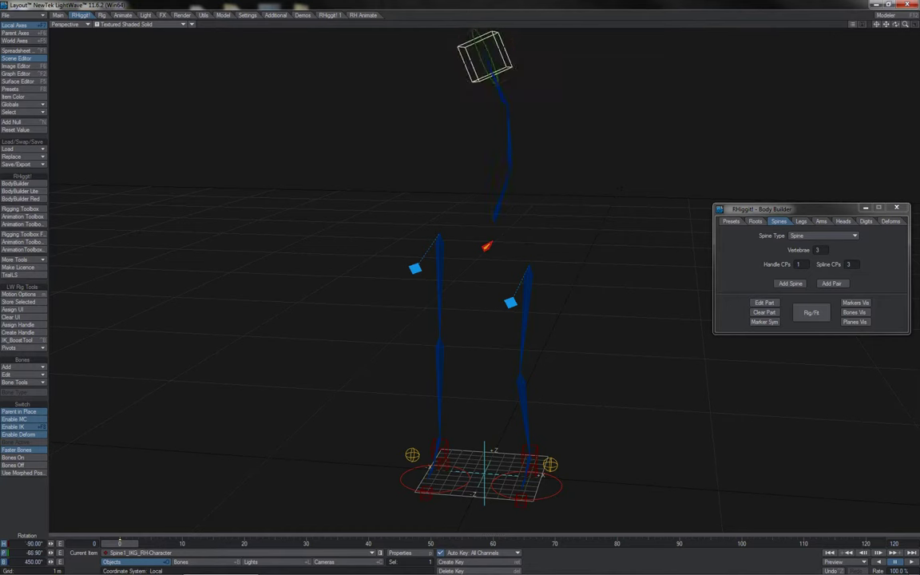
pyautogui.moveTo(436, 68)
pyautogui.mouseDown()
pyautogui.moveTo(415, 48)
pyautogui.moveTo(439, 28)
pyautogui.moveTo(459, 48)
pyautogui.moveTo(439, 68)
pyautogui.mouseUp()
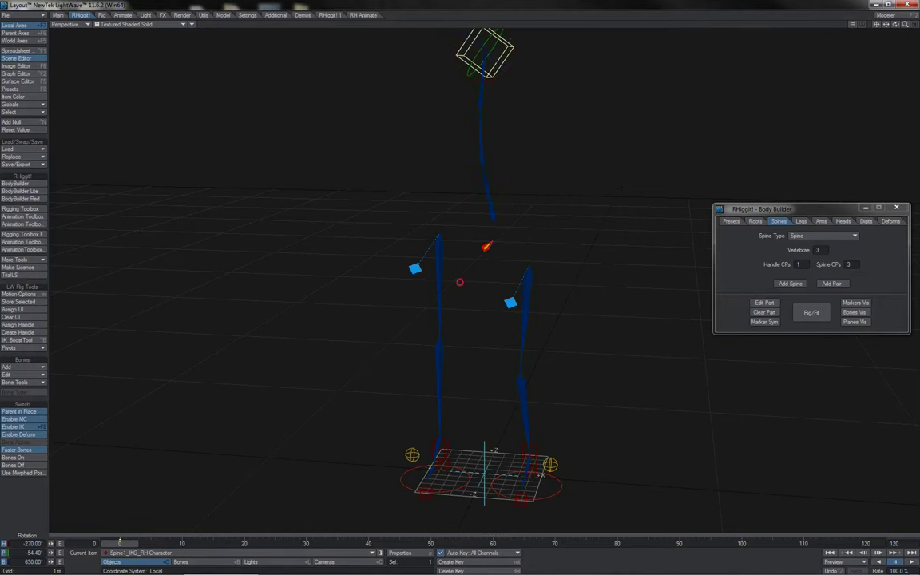
pyautogui.hotkey('ctrl', 'z')
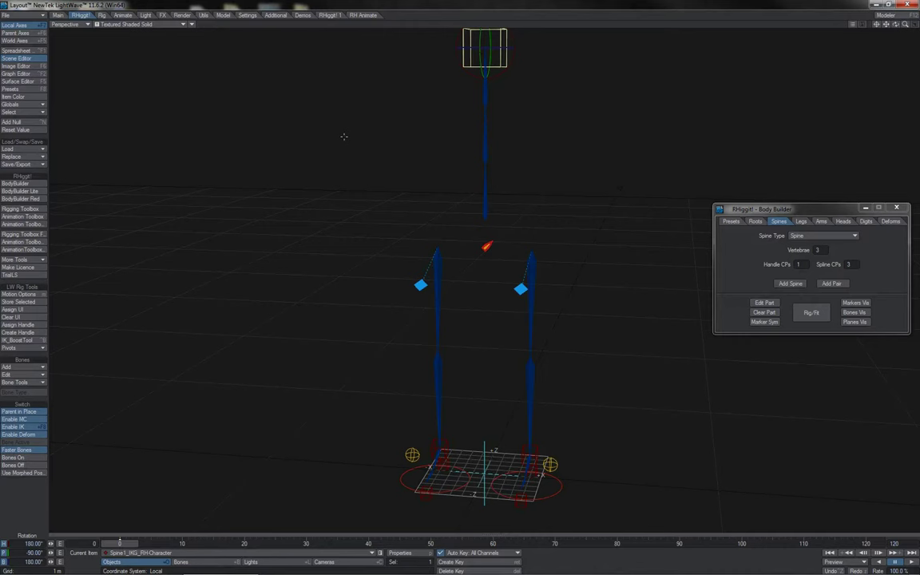
# - Clear both leg parts from the rig, using the hip bone as the selected part
pyautogui.click(485, 199)
pyautogui.click(535, 262)
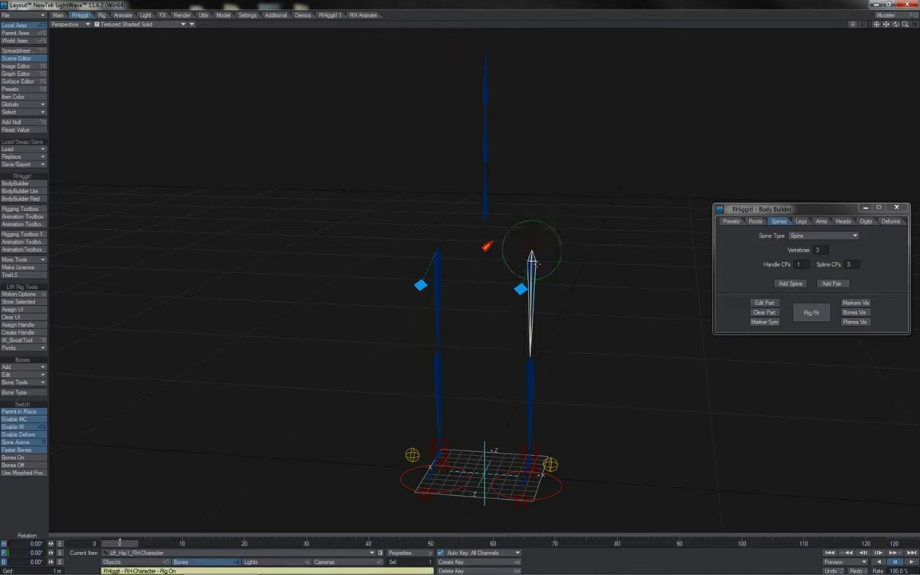
pyautogui.click(763, 313)
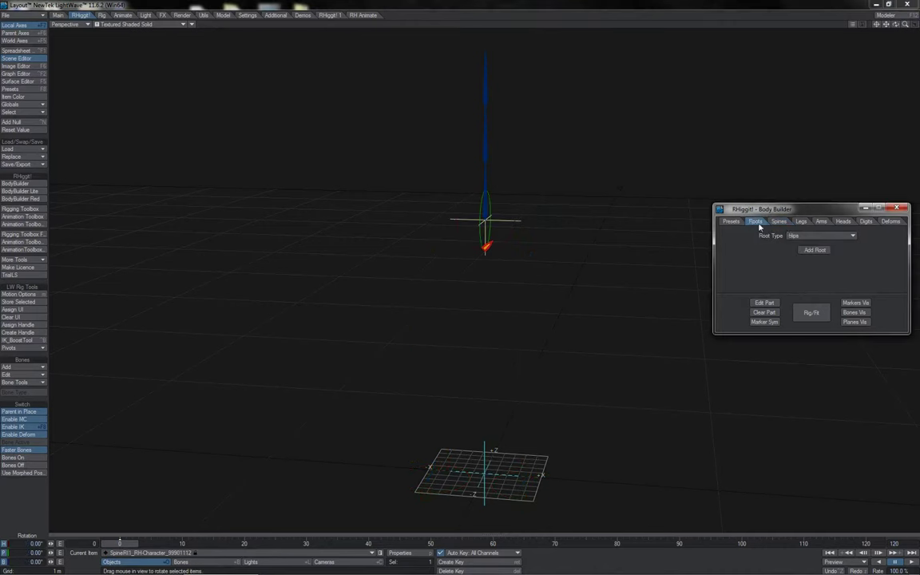
# - Add a Hips root to the rig, parented to MainRoot
pyautogui.click(813, 249)
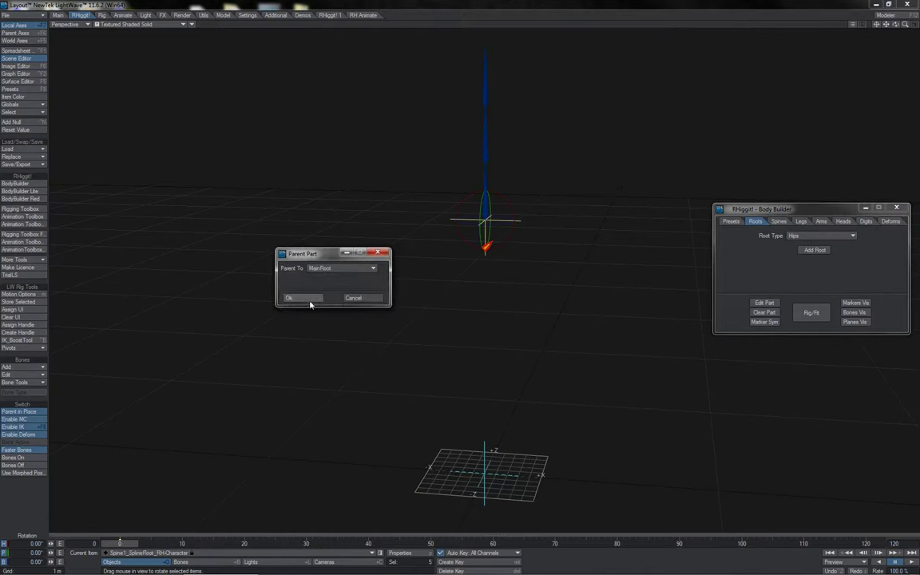
pyautogui.click(305, 298)
pyautogui.press('t')
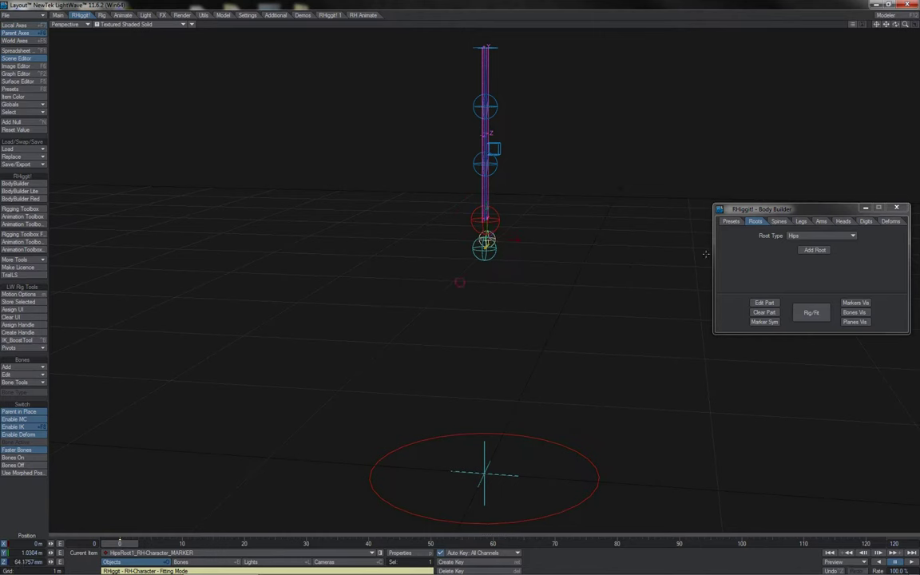
# - Add a pair of Plantigrade legs with 0 toes parented to HipsRoot1, and activate the rig
pyautogui.click(802, 222)
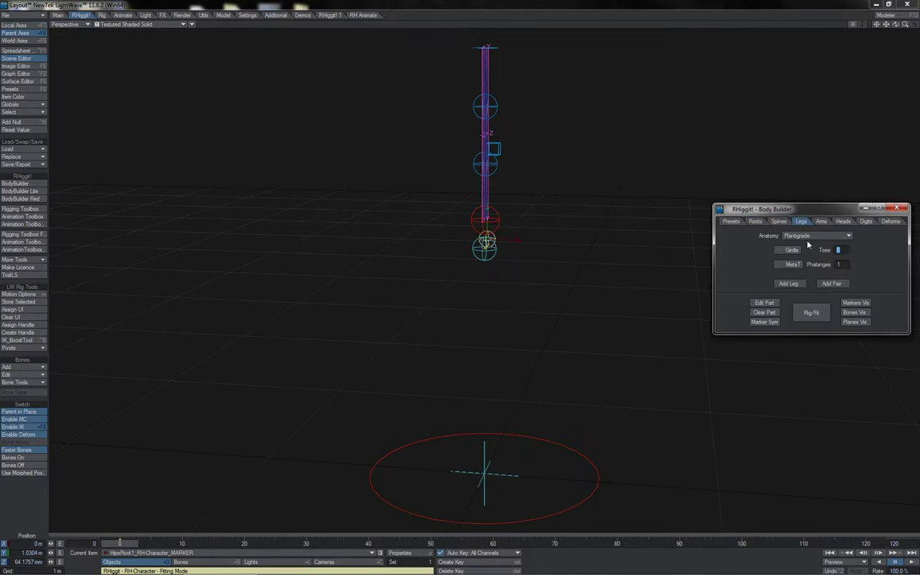
pyautogui.click(788, 283)
pyautogui.click(369, 270)
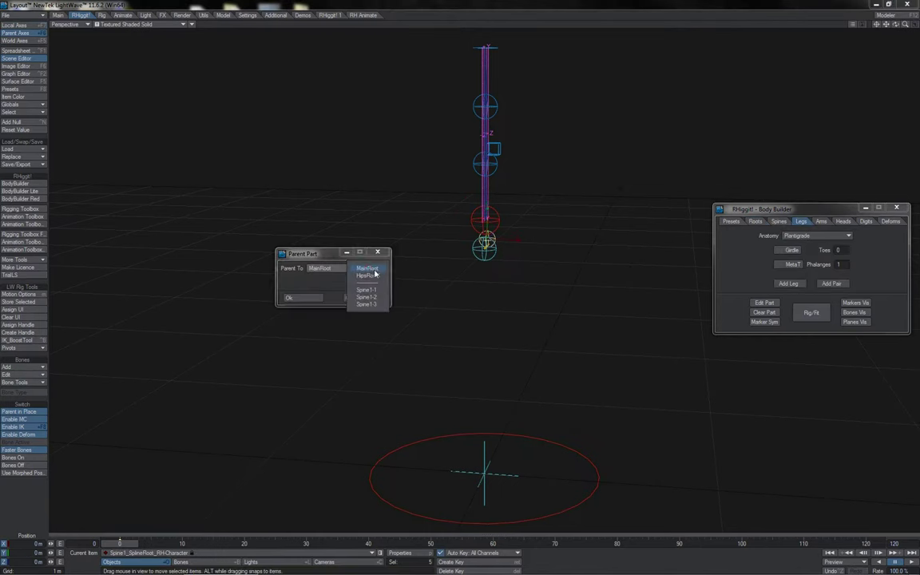
pyautogui.click(368, 275)
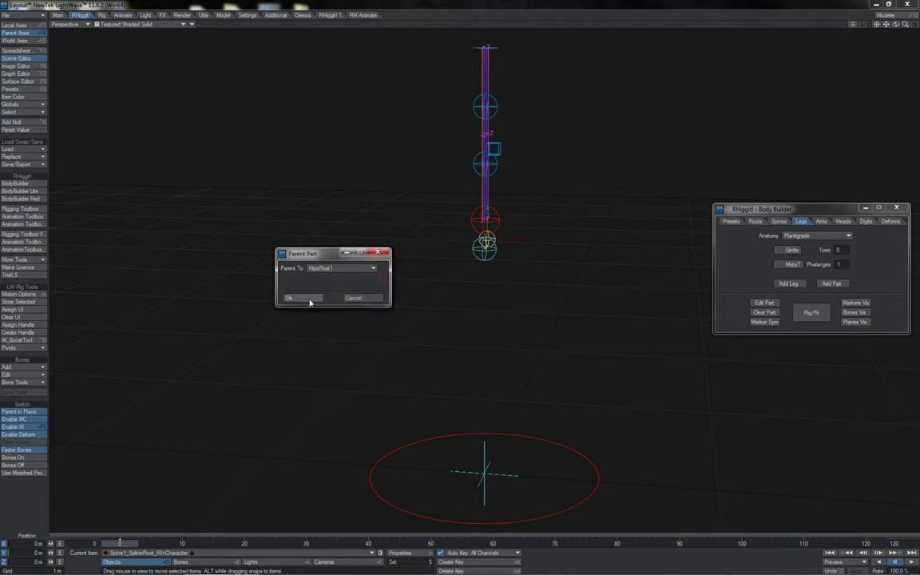
pyautogui.click(303, 298)
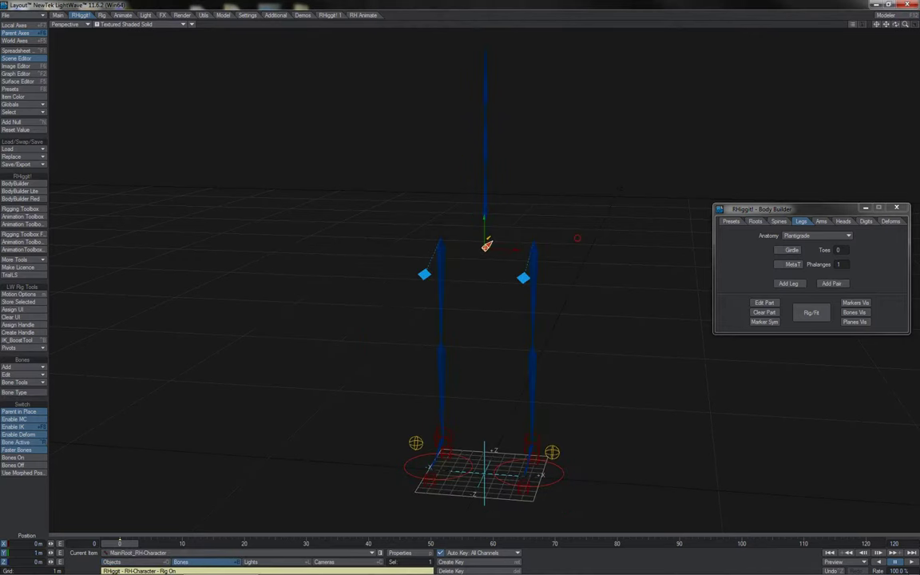
# - Move the MainRoot bone to about X -118 mm, Z -215 mm as a test, and undo the move
pyautogui.moveTo(577, 234); pyautogui.dragTo(539, 242)
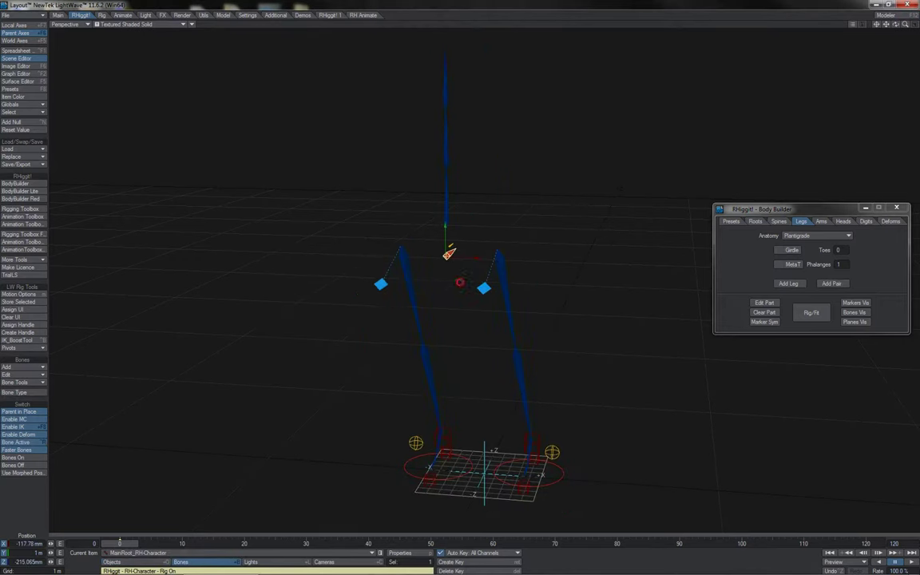
pyautogui.hotkey('ctrl', 'z')
# - Bank the HipsRoot1 bone to about -6° as a test of the legs, and undo the rotation
pyautogui.click(489, 238)
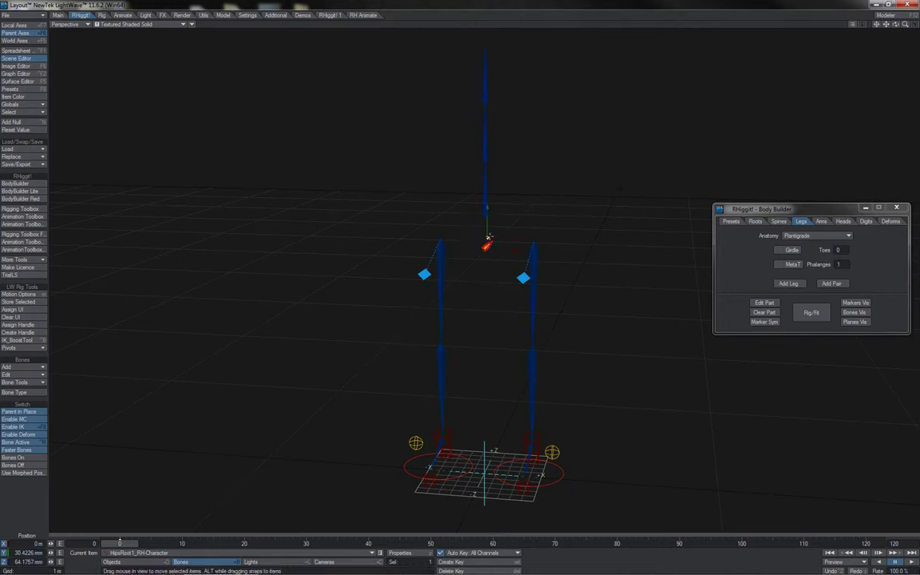
pyautogui.press('y')
pyautogui.moveTo(489, 238); pyautogui.dragTo(462, 284)
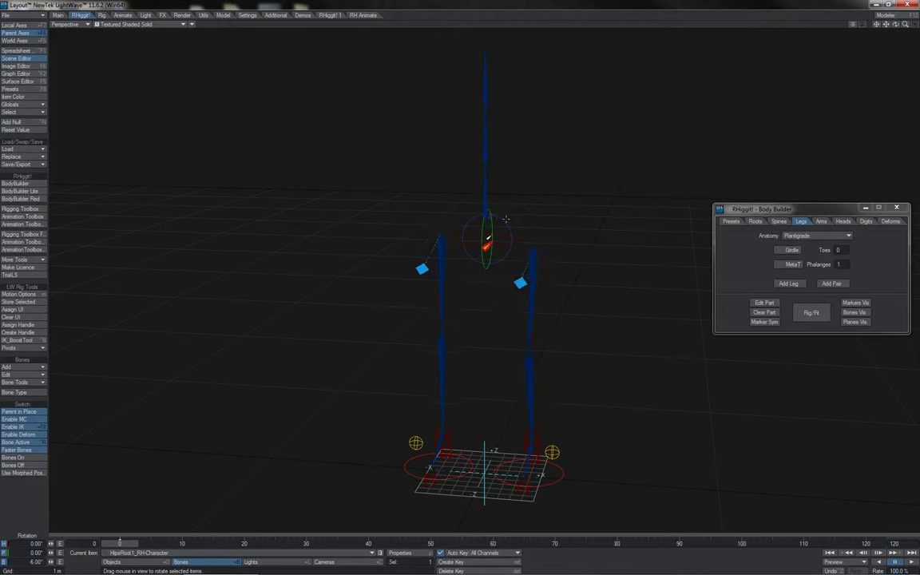
pyautogui.hotkey('ctrl', 'z')
pyautogui.hotkey('ctrl', 'z')
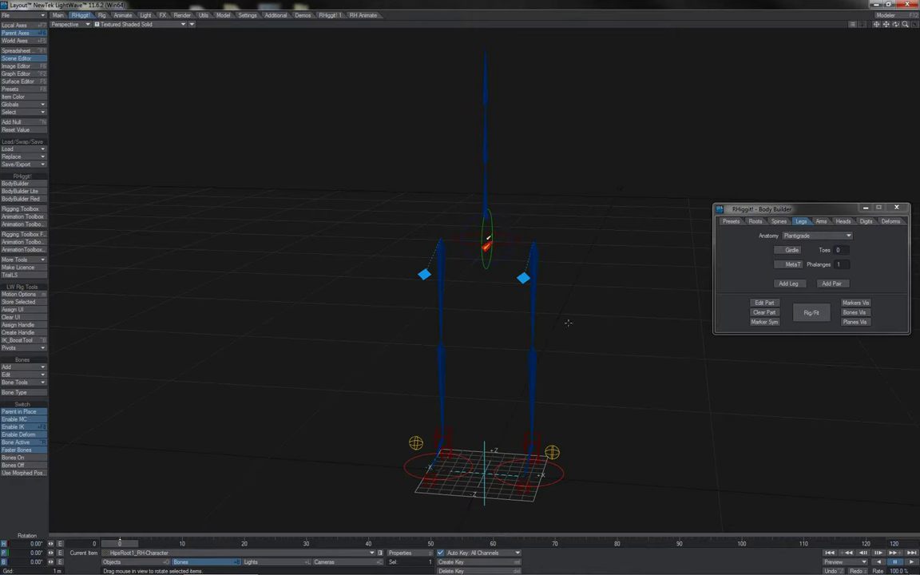
# - Check the left leg's IK pole, then bank the HipsRoot1 bone to about 17° and undo the rotation
pyautogui.press('t')
pyautogui.click(523, 278)
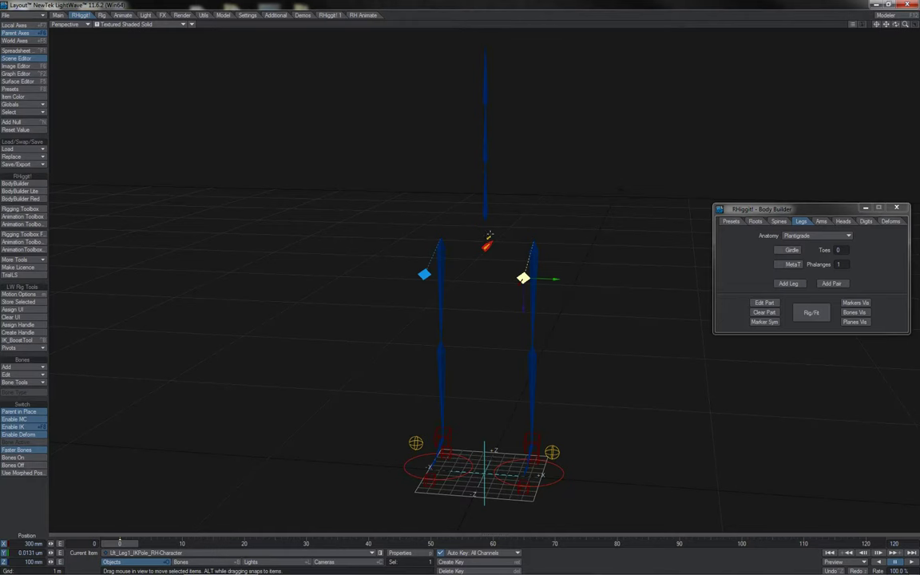
pyautogui.click(488, 239)
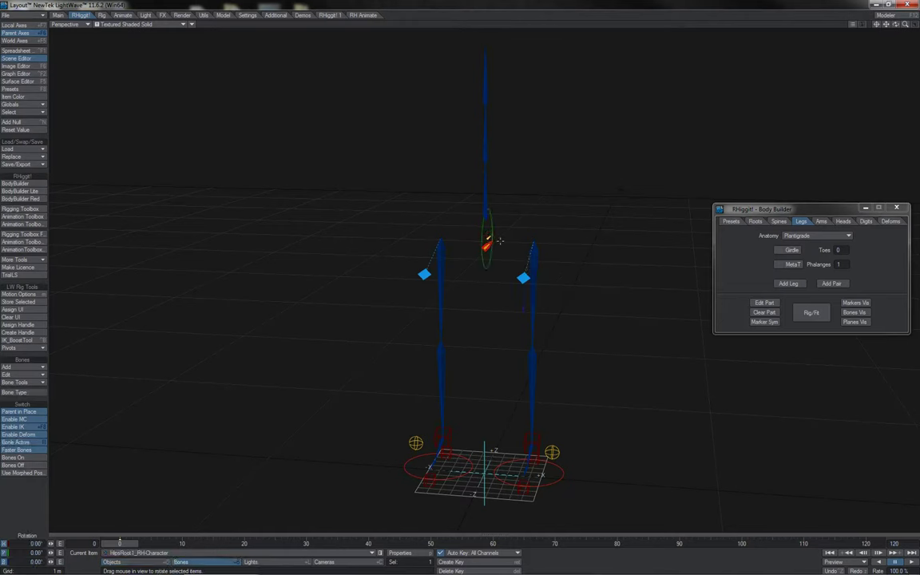
pyautogui.moveTo(506, 220)
pyautogui.mouseDown()
pyautogui.moveTo(534, 225)
pyautogui.moveTo(507, 219)
pyautogui.mouseUp()
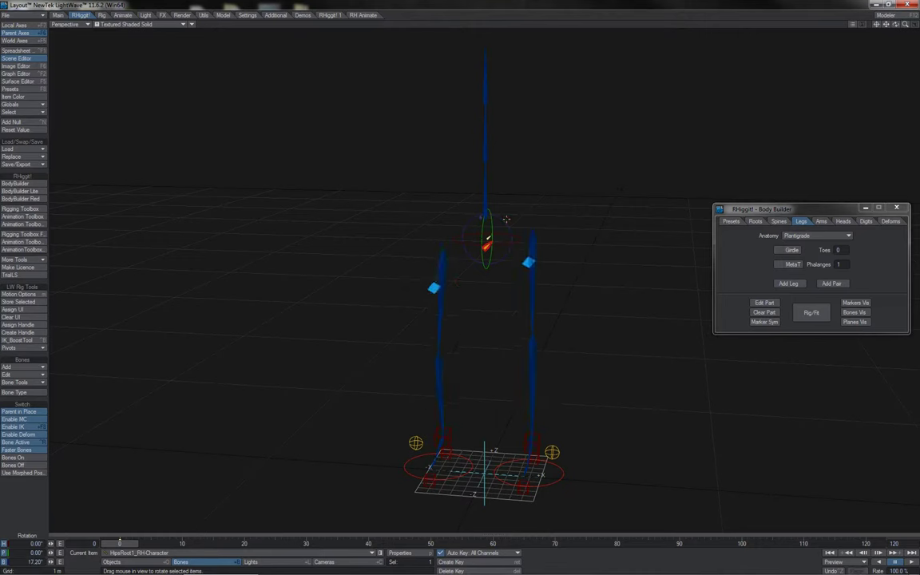
pyautogui.hotkey('ctrl', 'z')
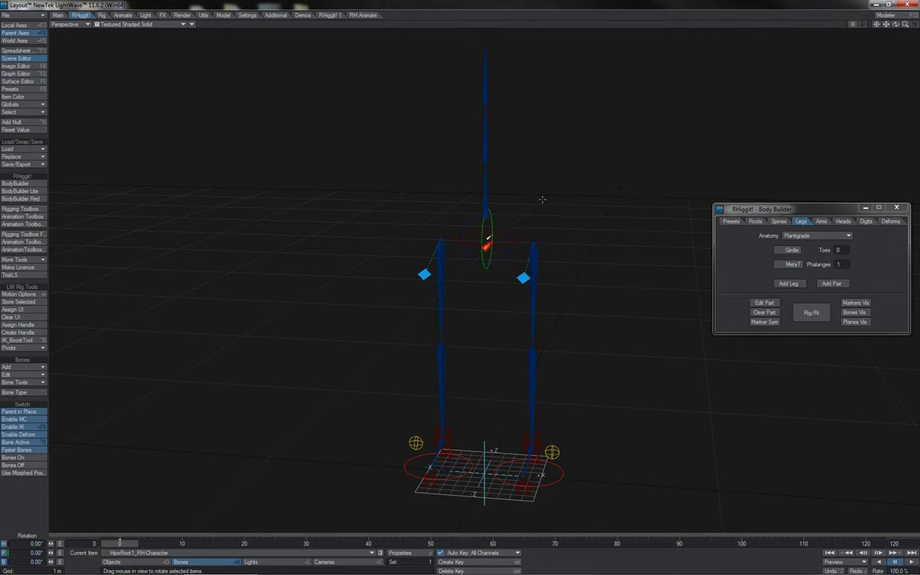
# - Look through the available rig presets and leave Humanoid (Standard) selected
pyautogui.click(731, 221)
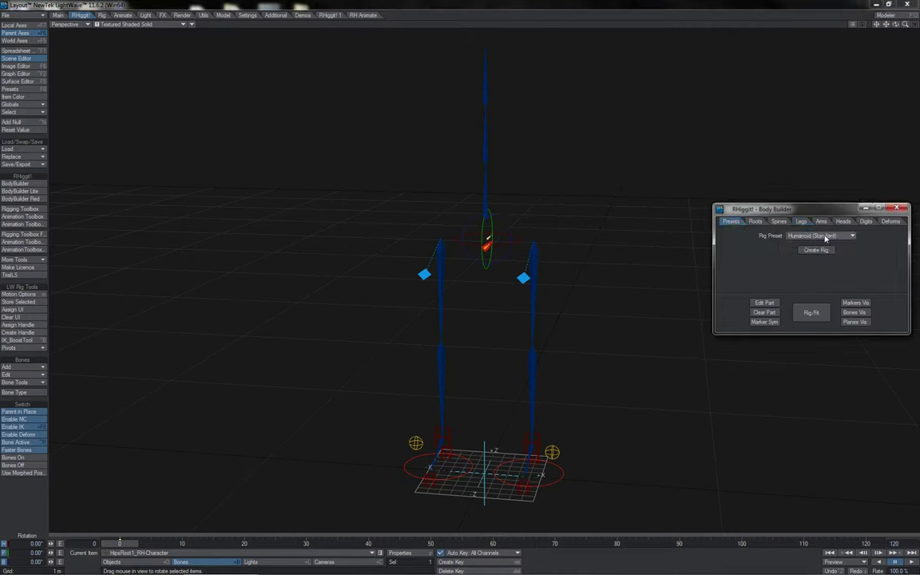
pyautogui.click(825, 236)
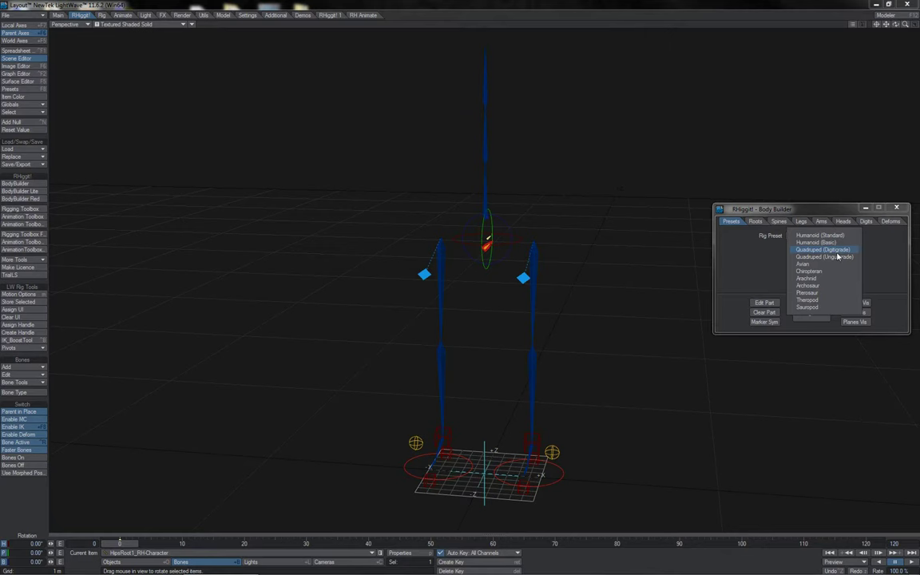
pyautogui.click(797, 211)
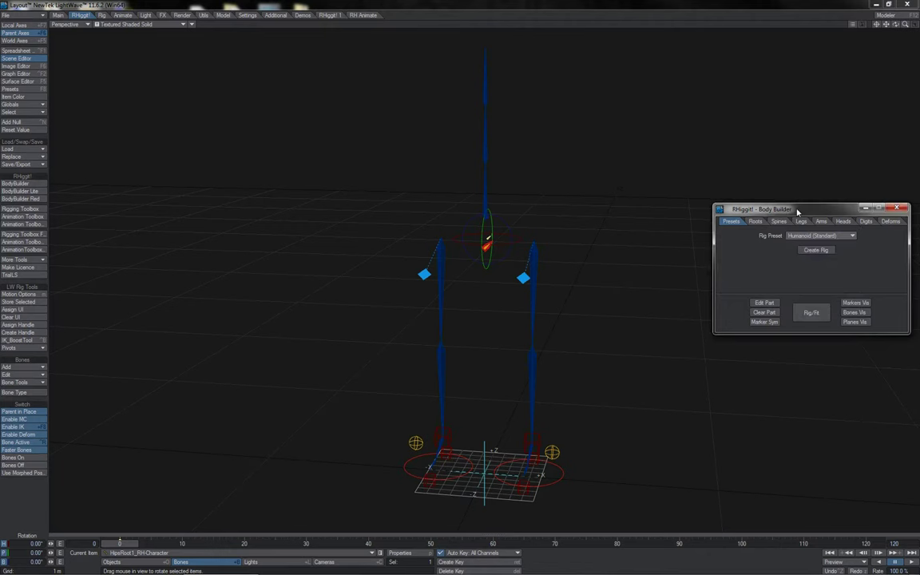
# - In the right side view, move the left leg's IK goal to about Y 136 mm, Z -203 mm as a test
pyautogui.click(560, 475)
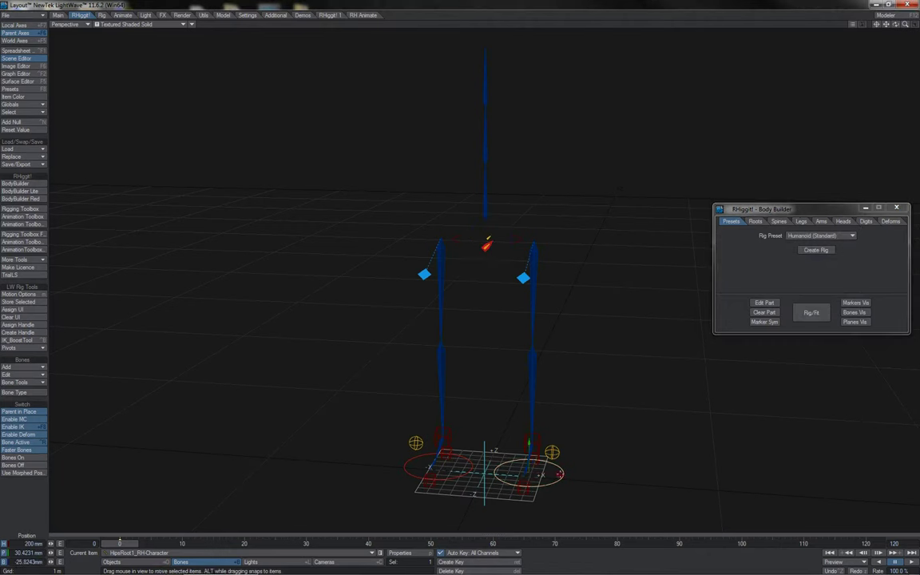
pyautogui.click(876, 24)
pyautogui.press('3')
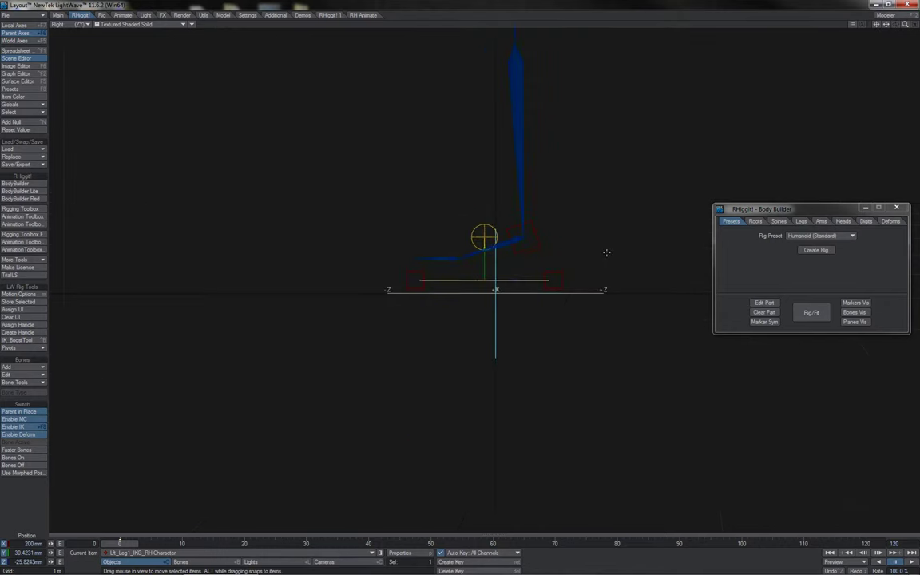
pyautogui.moveTo(606, 253); pyautogui.dragTo(529, 207)
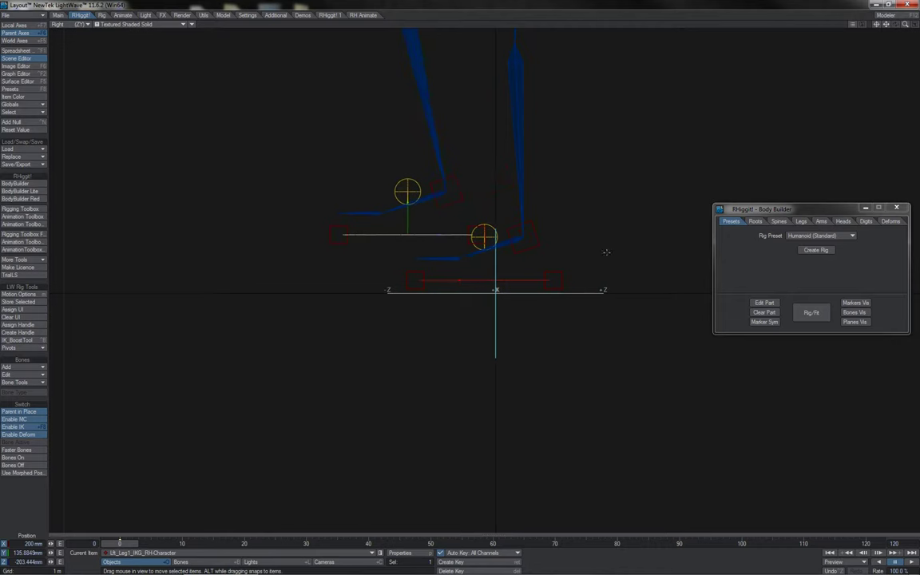
# - Try raising the left reverse-foot control about 51 mm and the ankle IK control about 49 mm, undoing each move
pyautogui.click(421, 193)
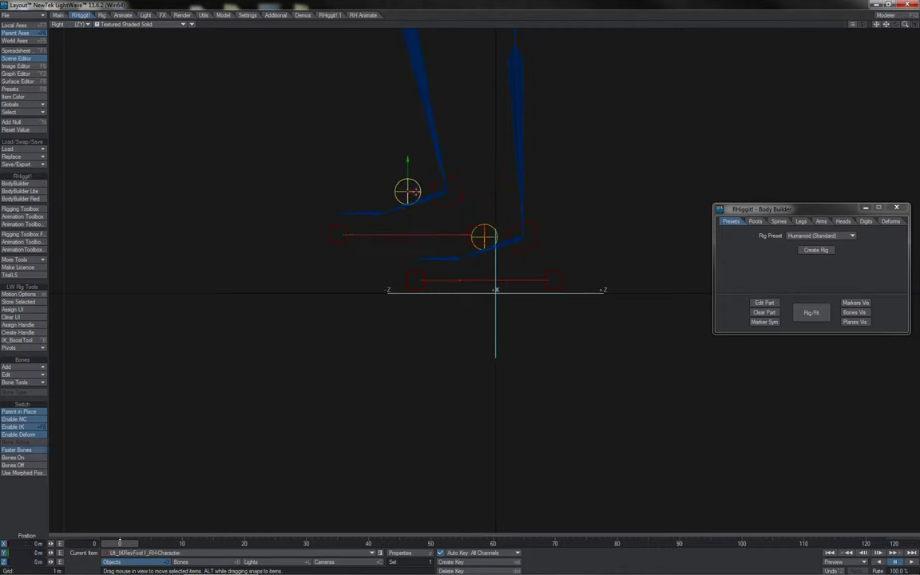
pyautogui.moveTo(417, 180); pyautogui.dragTo(417, 185)
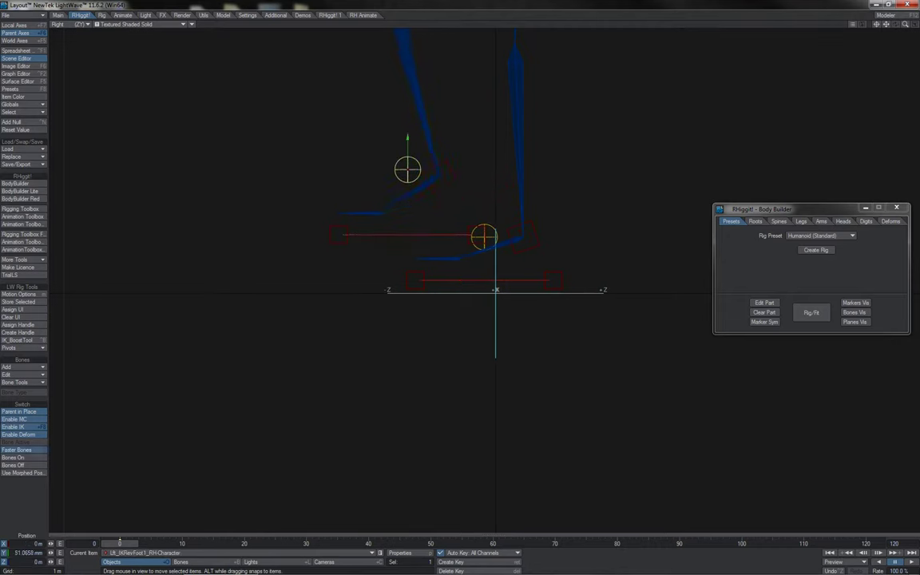
pyautogui.click(452, 184)
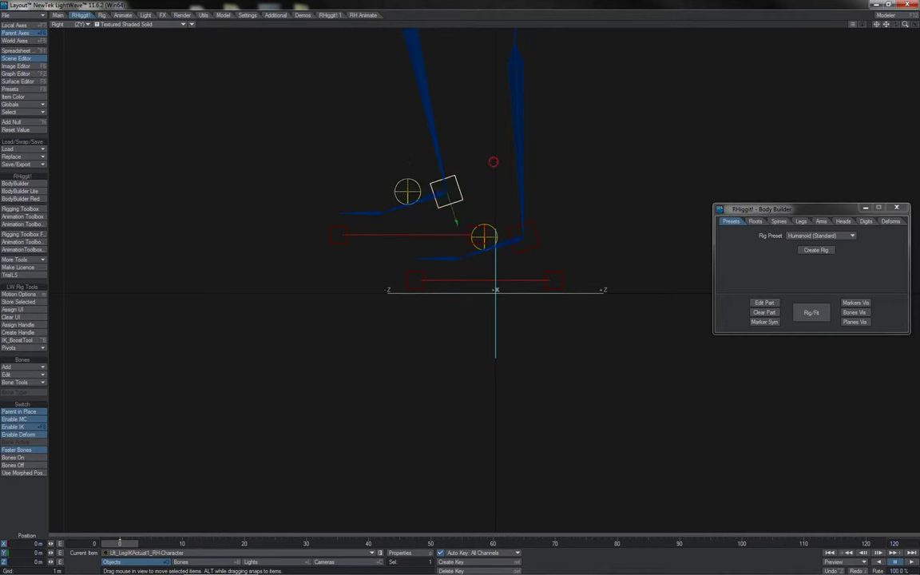
pyautogui.moveTo(492, 163); pyautogui.dragTo(481, 143)
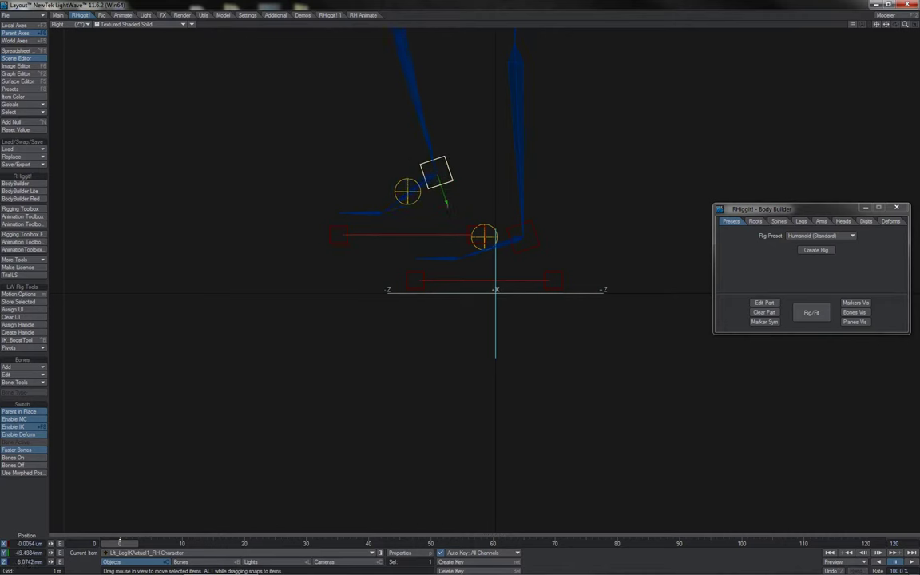
pyautogui.hotkey('ctrl', 'z')
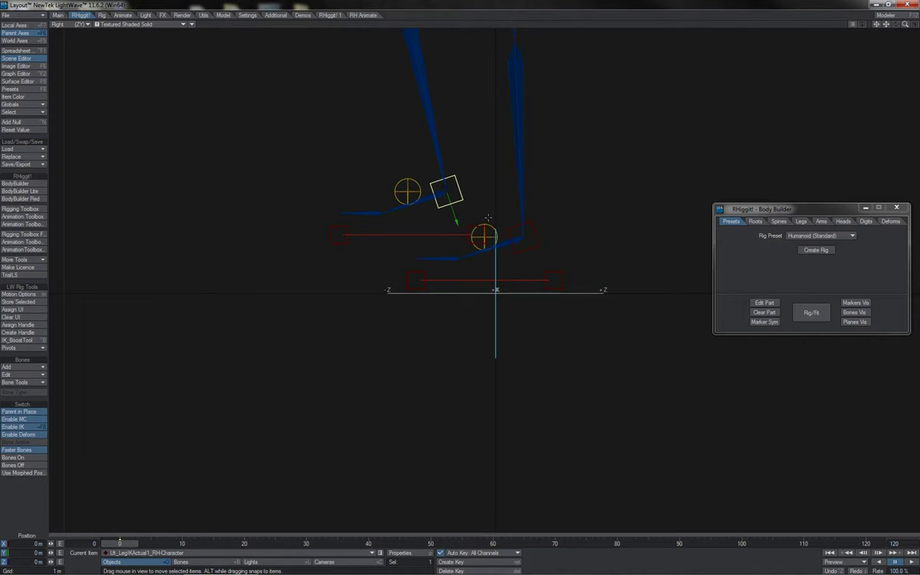
# - Put the rig into fitting mode and move the left foot sole marker onto the ankle at Y 50 mm, Z 150 mm
pyautogui.click(810, 312)
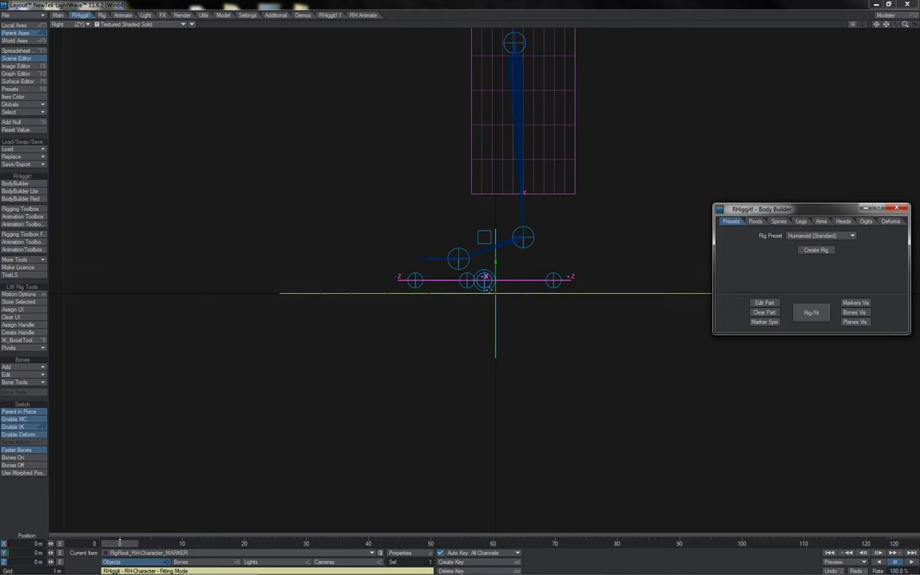
pyautogui.click(488, 292)
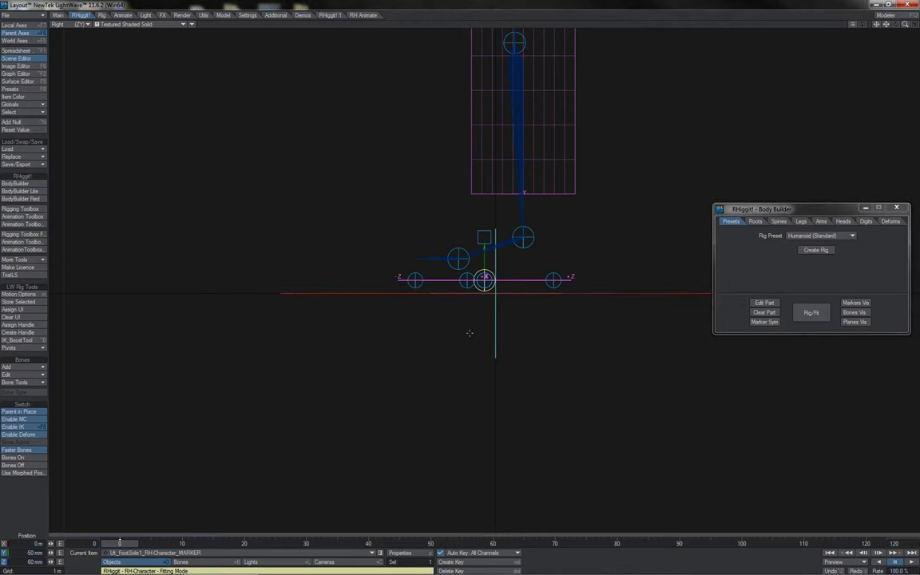
pyautogui.moveTo(469, 333)
pyautogui.mouseDown()
pyautogui.moveTo(489, 332)
pyautogui.moveTo(507, 314)
pyautogui.moveTo(510, 290)
pyautogui.mouseUp()
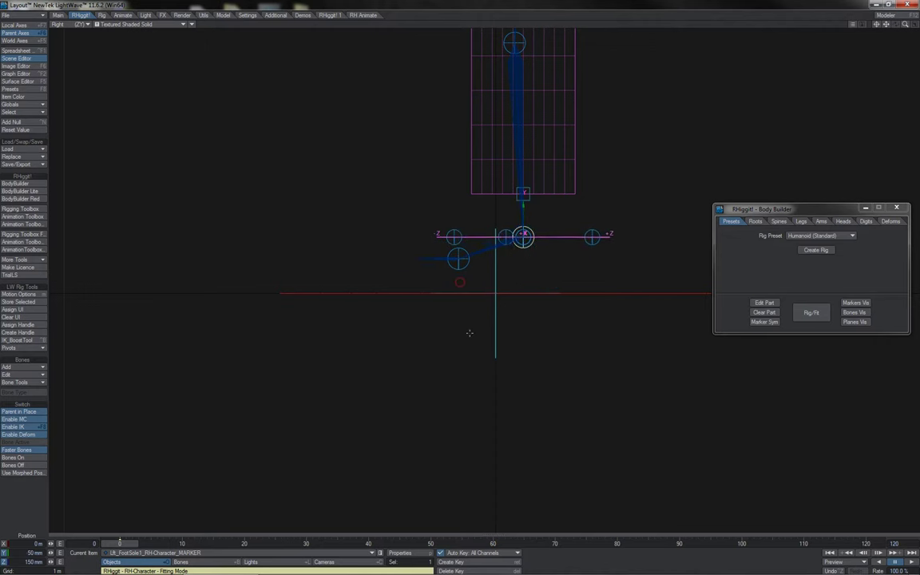
# - Select the left heel, toe tip, foot edge and remaining sole markers together and move them down to ground level and forward under the foot
pyautogui.press('4')
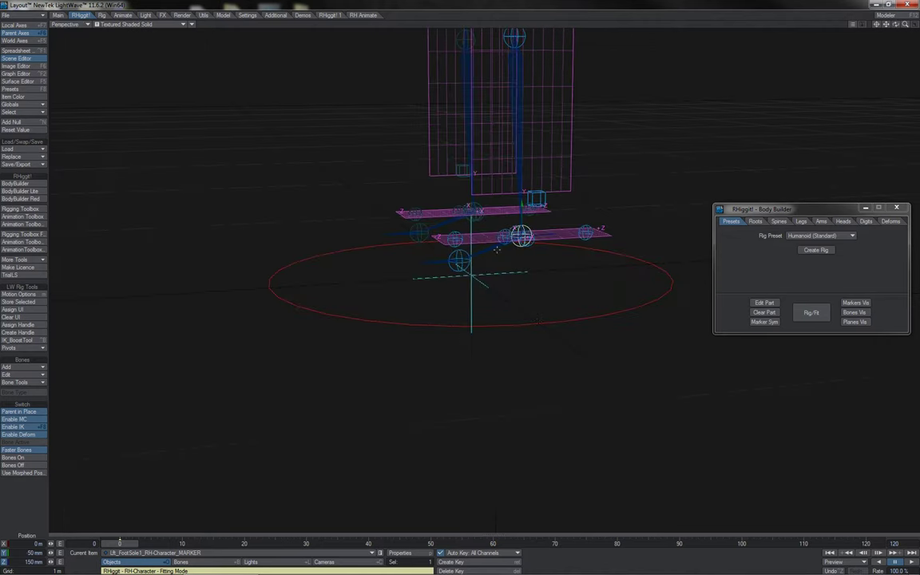
pyautogui.click(586, 230)
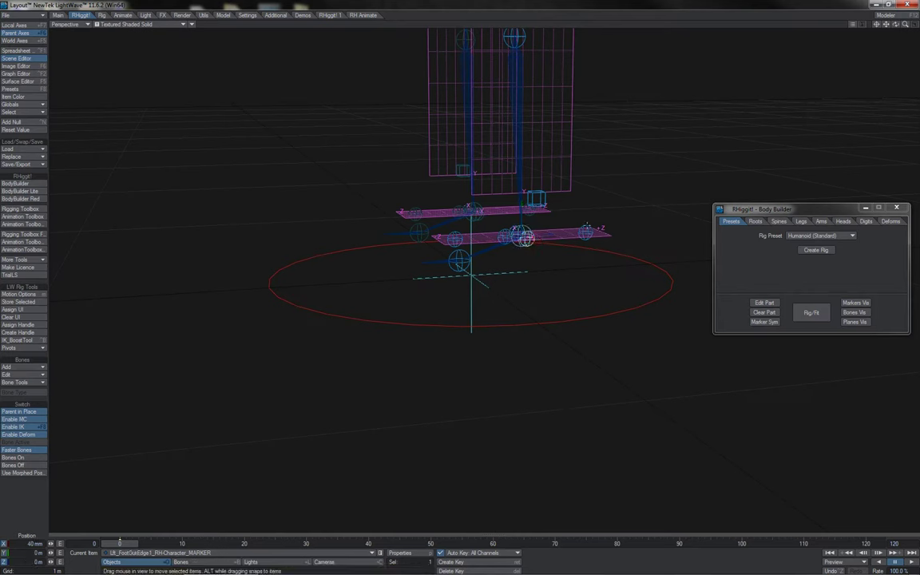
pyautogui.click(557, 225)
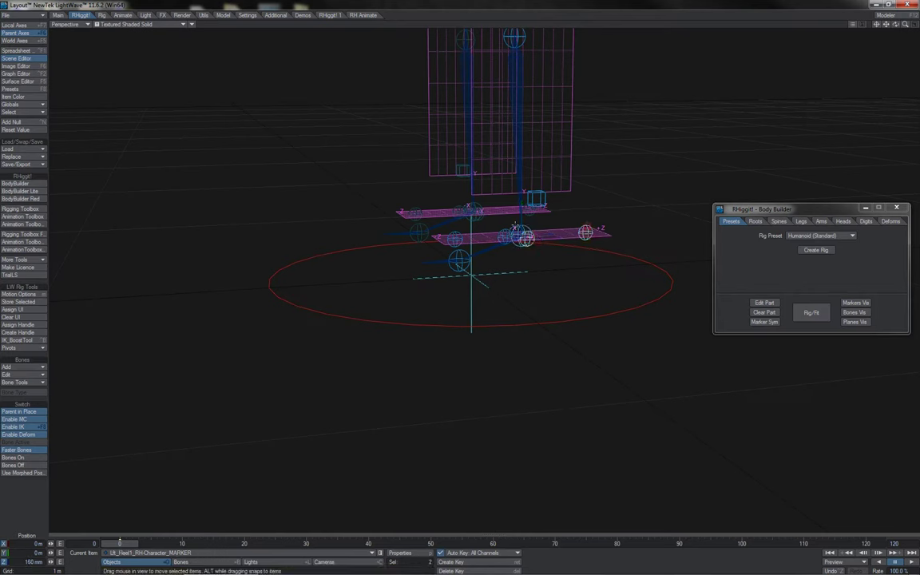
pyautogui.keyDown('shift'); pyautogui.click(513, 228); pyautogui.keyUp('shift')
pyautogui.keyDown('shift'); pyautogui.click(504, 236); pyautogui.keyUp('shift')
pyautogui.click(454, 238)
pyautogui.press('3')
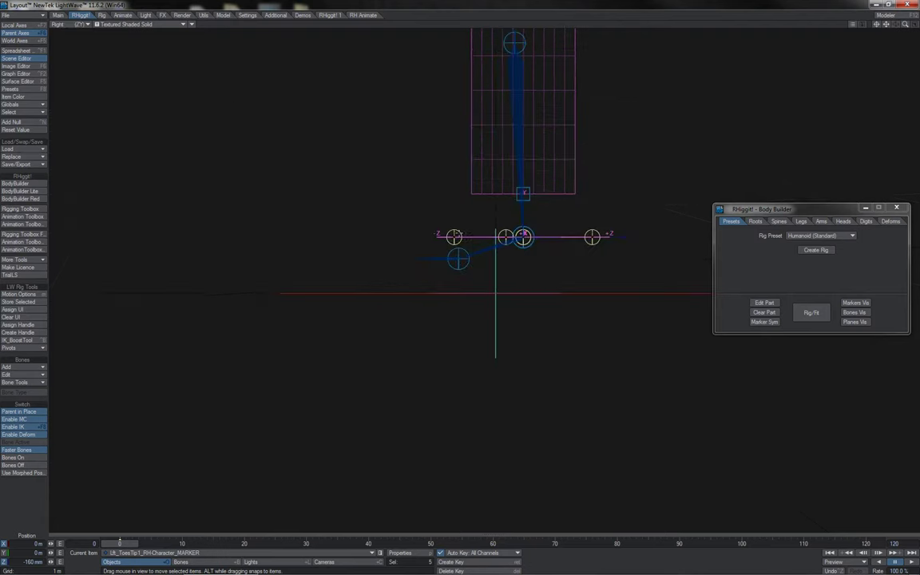
pyautogui.click(5, 552)
pyautogui.moveTo(554, 212); pyautogui.dragTo(517, 267)
# - Place the left IKRevFoot marker at about X 112 mm, Y 30 mm beside the ankle, and activate the rig
pyautogui.click(523, 193)
pyautogui.press('1')
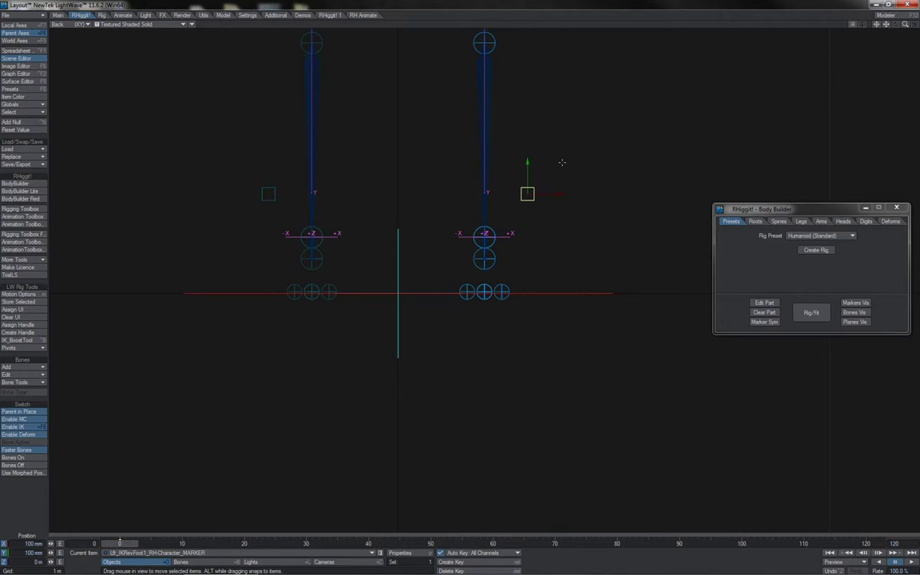
pyautogui.moveTo(562, 164); pyautogui.dragTo(549, 166)
pyautogui.moveTo(504, 196)
pyautogui.mouseDown()
pyautogui.moveTo(529, 207)
pyautogui.moveTo(533, 222)
pyautogui.mouseUp()
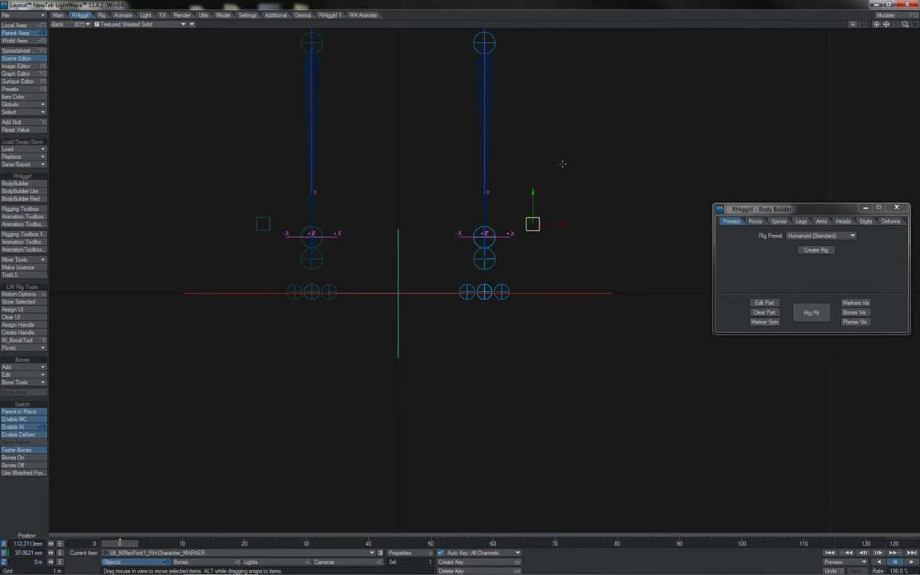
pyautogui.press('4')
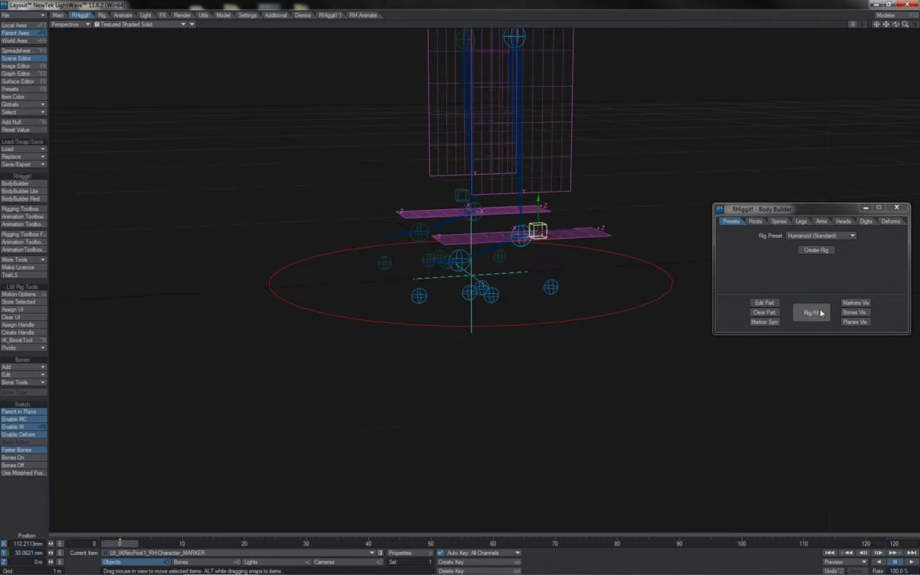
pyautogui.click(821, 312)
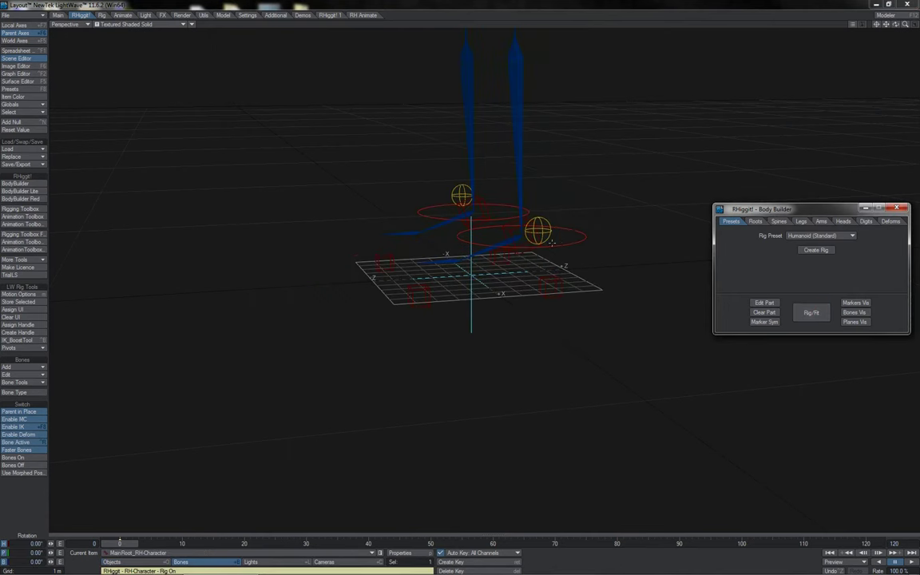
# - Move the left leg's IK goal in the right side view to about Y 381 mm, Z -179 mm
pyautogui.click(565, 242)
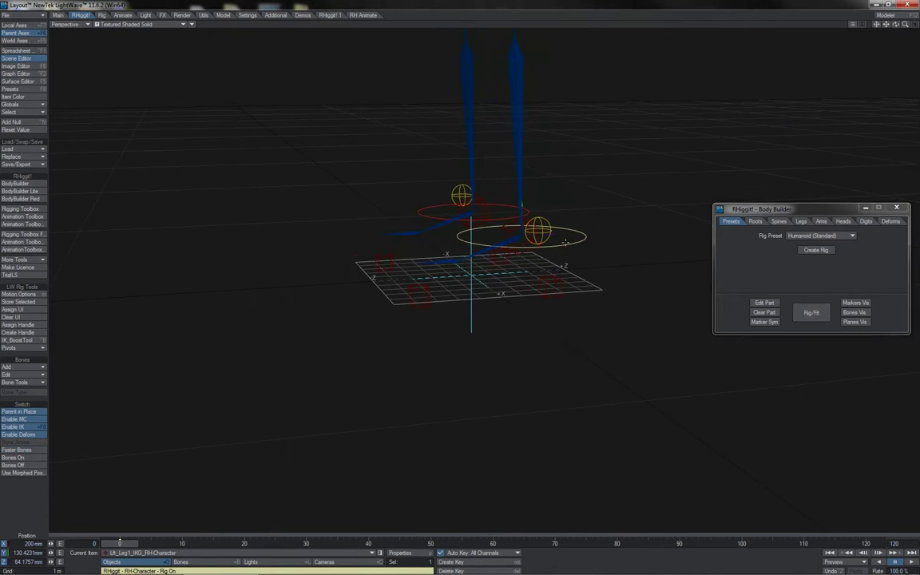
pyautogui.press('3')
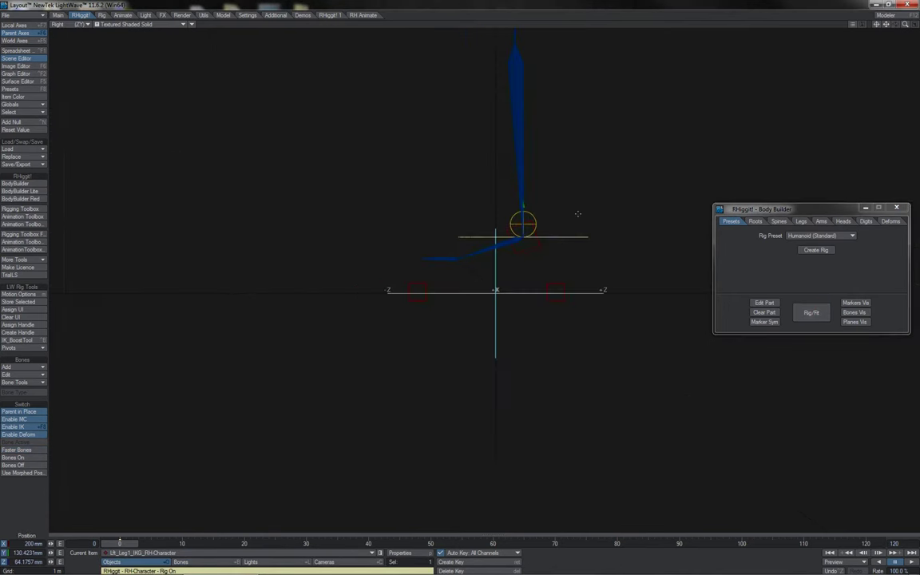
pyautogui.moveTo(609, 214); pyautogui.dragTo(585, 143)
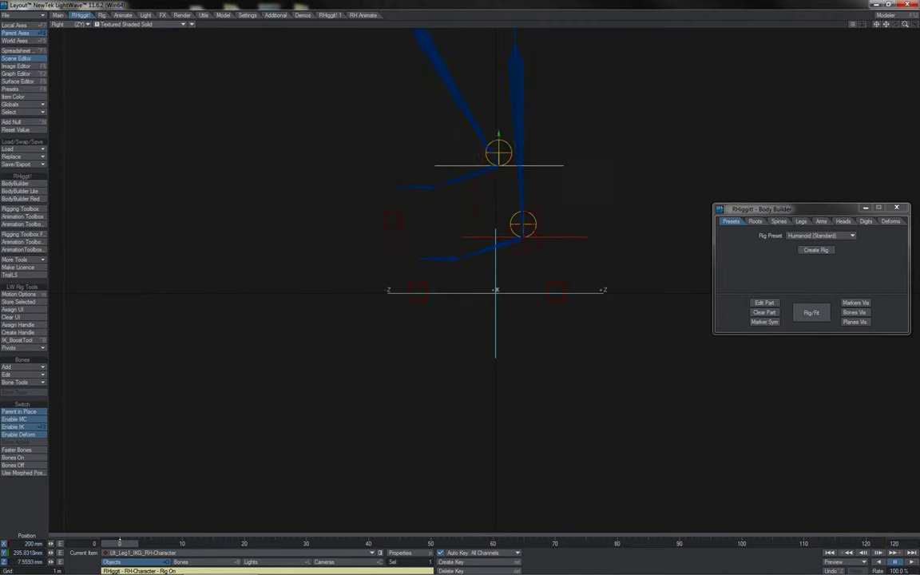
pyautogui.moveTo(498, 152); pyautogui.dragTo(419, 114)
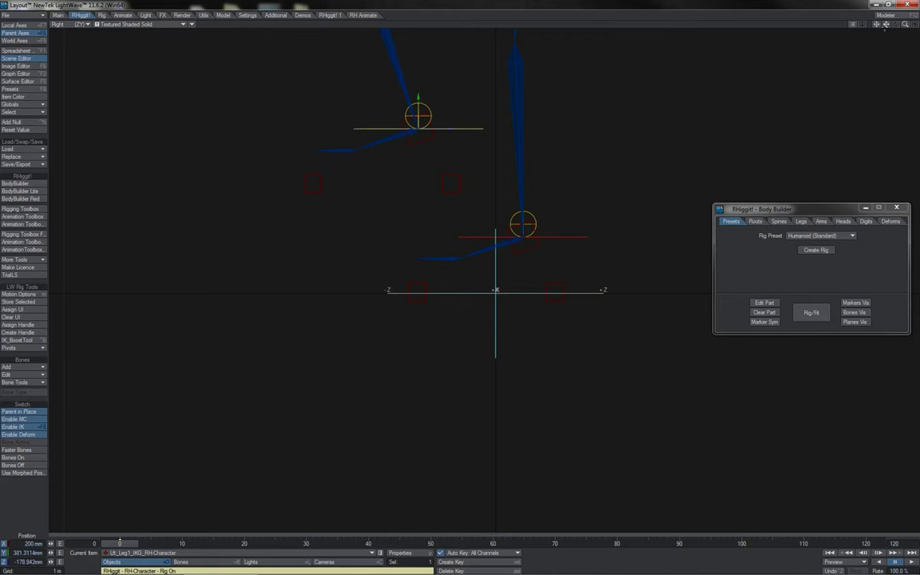
# - Try pitching the left leg's IK goal to about -41° to test the ankle pivot, and undo the rotation
pyautogui.moveTo(885, 24); pyautogui.dragTo(887, 179)
pyautogui.press('y')
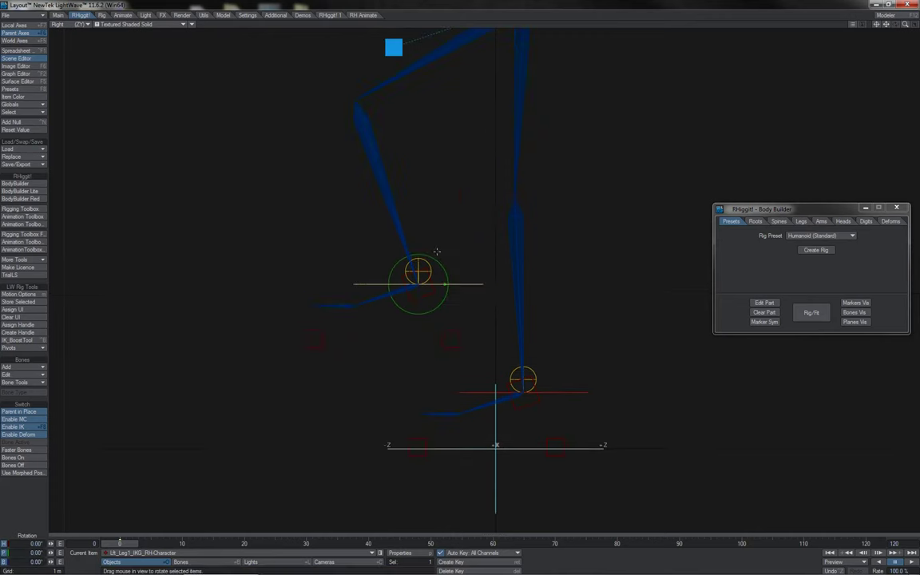
pyautogui.moveTo(397, 233)
pyautogui.mouseDown()
pyautogui.moveTo(368, 233)
pyautogui.moveTo(393, 233)
pyautogui.mouseUp()
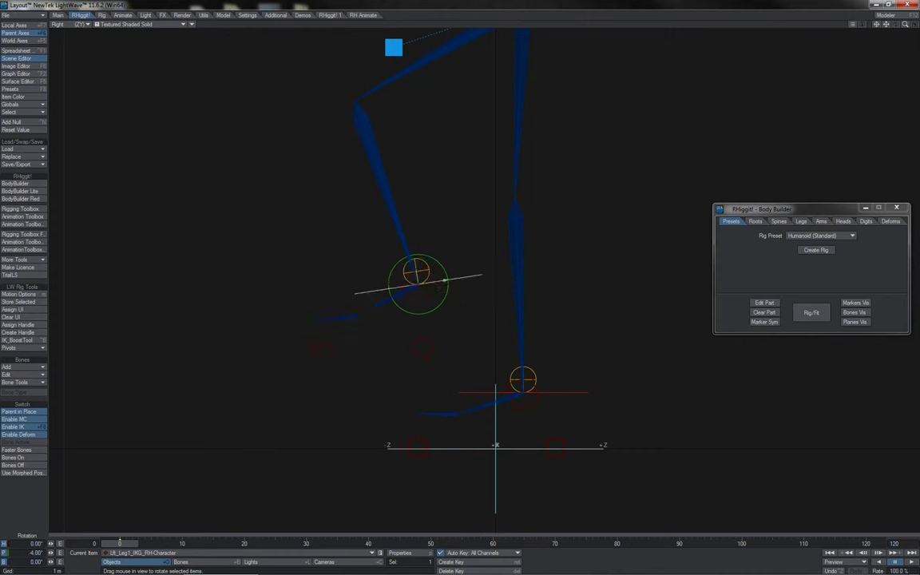
pyautogui.moveTo(445, 280)
pyautogui.mouseDown()
pyautogui.moveTo(426, 256)
pyautogui.moveTo(441, 299)
pyautogui.moveTo(438, 266)
pyautogui.mouseUp()
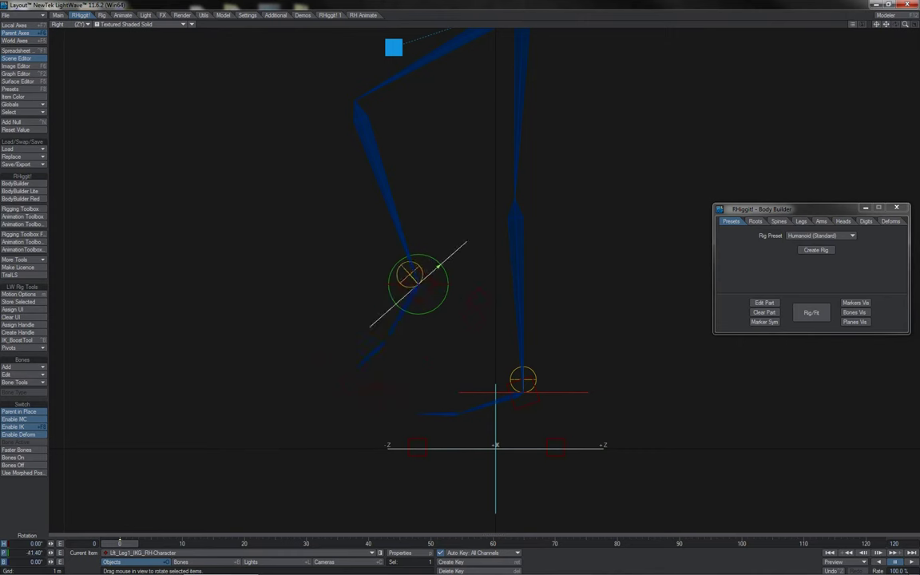
pyautogui.hotkey('ctrl', 'z')
pyautogui.hotkey('ctrl', 'z')
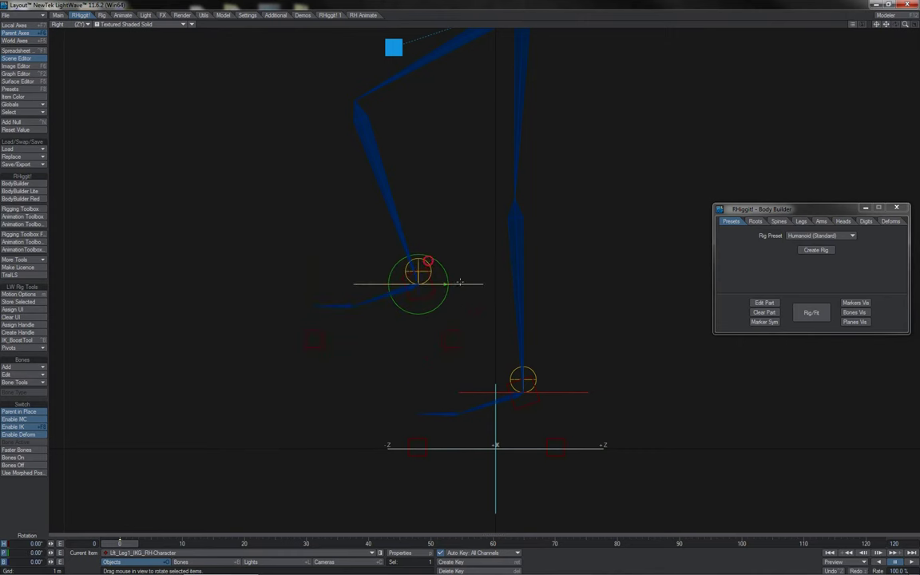
# - Try moving the left IKRevFoot control around the ankle in the right side view and return it to its origin
pyautogui.click(429, 261)
pyautogui.press('t')
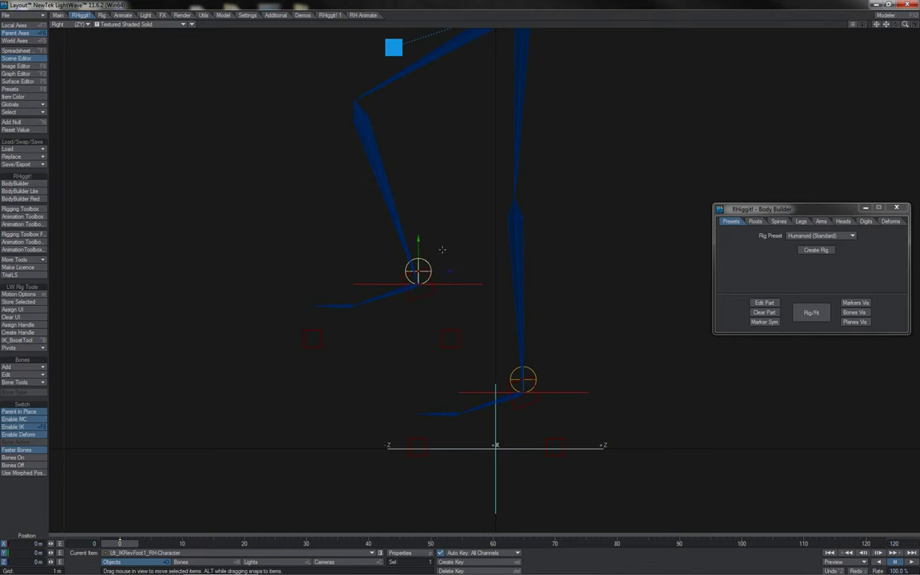
pyautogui.moveTo(428, 261); pyautogui.dragTo(391, 261)
pyautogui.moveTo(452, 262); pyautogui.dragTo(444, 244)
# - With the RH Rigging Toolbox, change the shape of both leg IK goals to Ball with a size of 100 mm
pyautogui.click(24, 209)
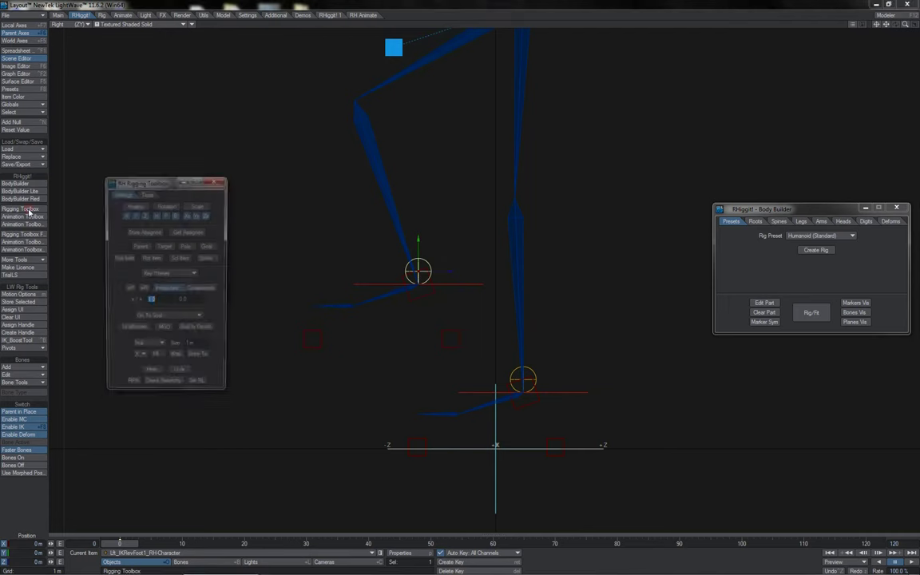
pyautogui.click(461, 284)
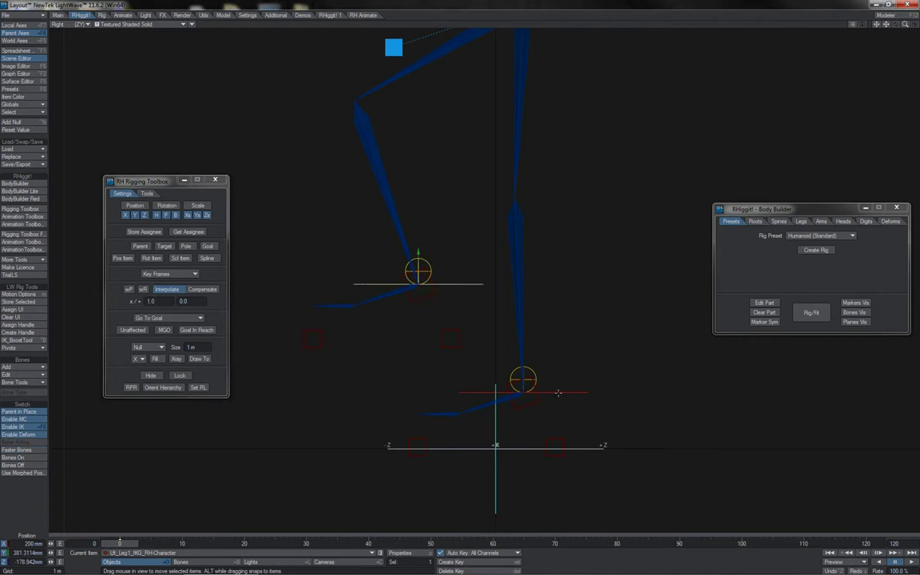
pyautogui.keyDown('shift'); pyautogui.click(525, 392); pyautogui.keyUp('shift')
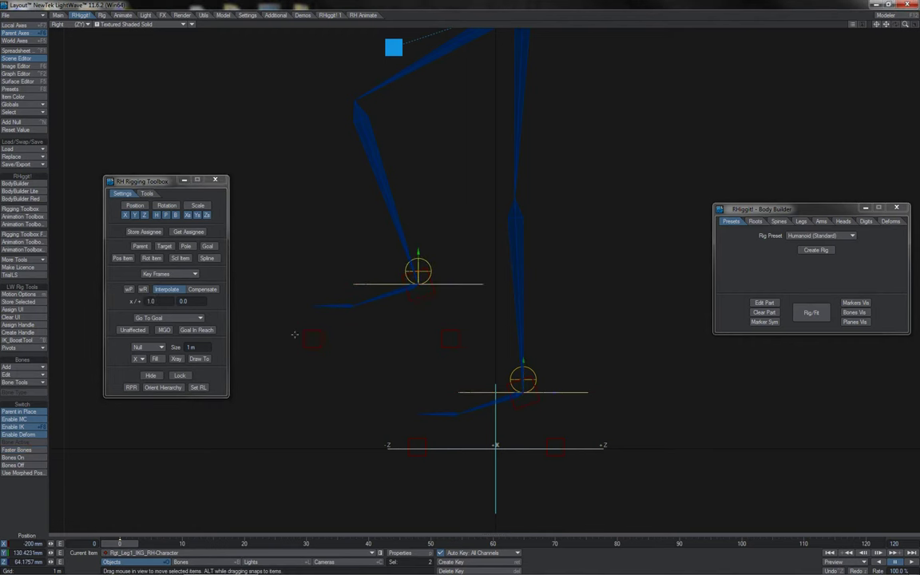
pyautogui.click(148, 347)
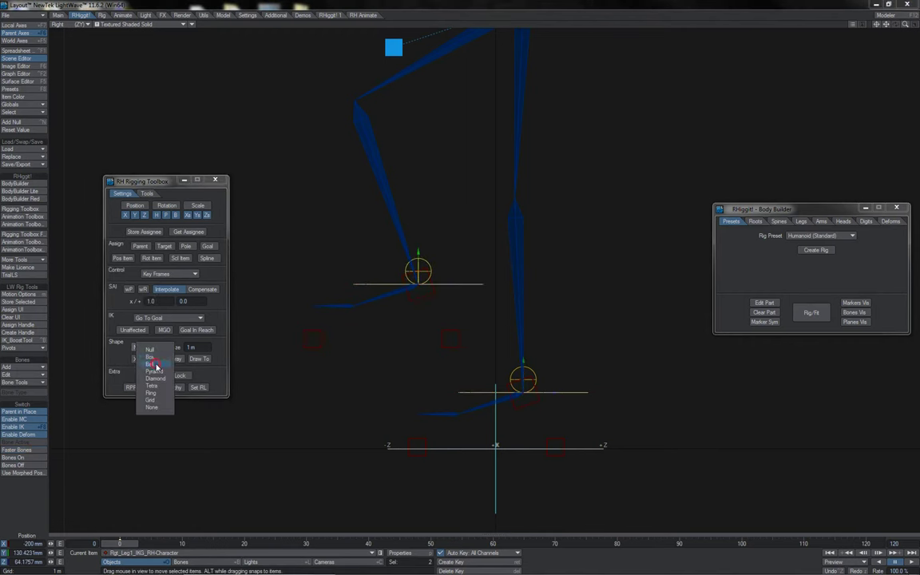
pyautogui.click(155, 365)
pyautogui.click(184, 348)
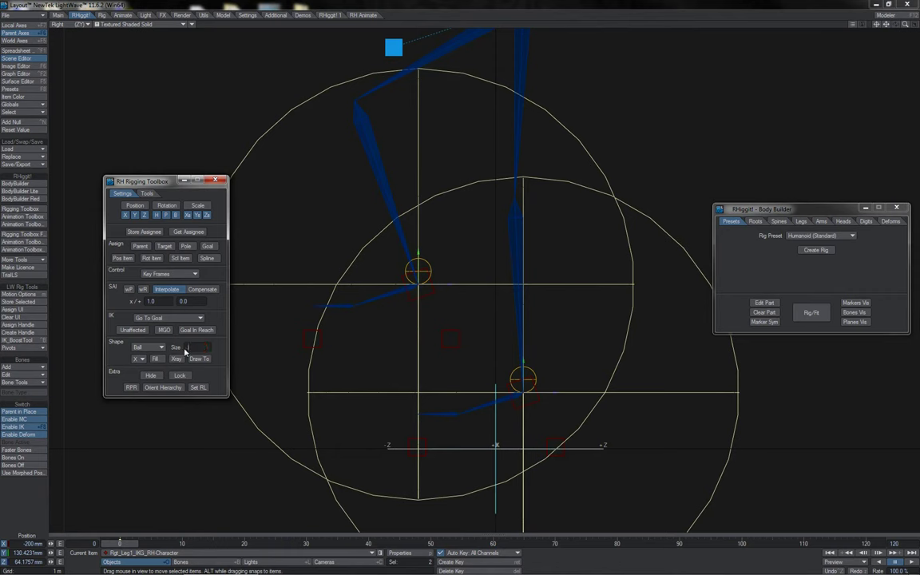
pyautogui.write('100mm')
pyautogui.press('Return')
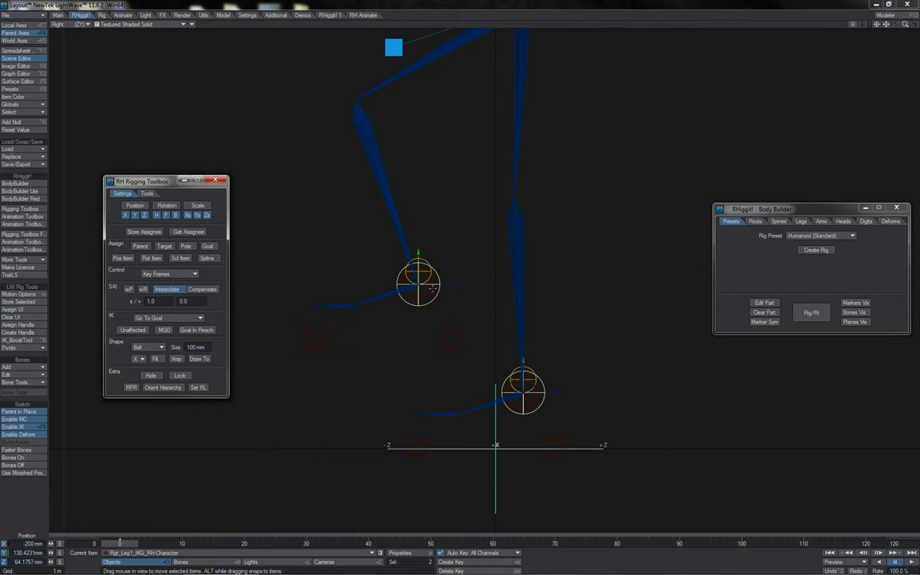
# - Select the LegIKActual, heel and toe tip controls of both feet together and set their shape to None
pyautogui.click(432, 289)
pyautogui.keyDown('shift'); pyautogui.click(452, 331); pyautogui.keyUp('shift')
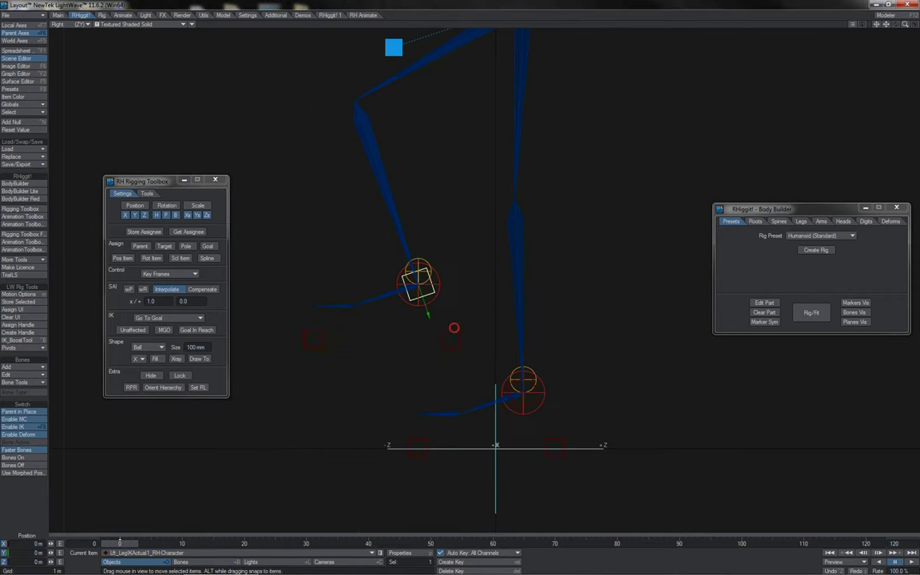
pyautogui.keyDown('shift'); pyautogui.click(307, 334); pyautogui.keyUp('shift')
pyautogui.keyDown('shift'); pyautogui.click(419, 442); pyautogui.keyUp('shift')
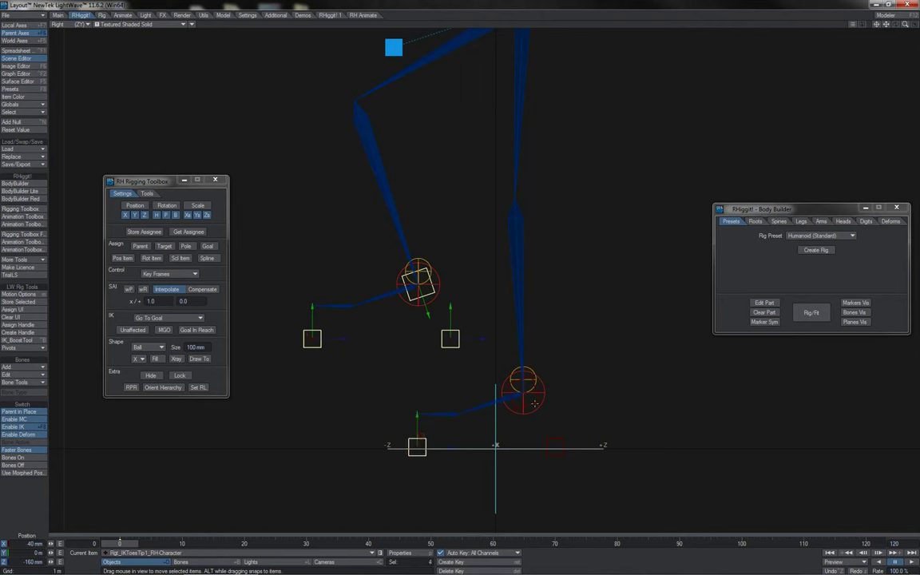
pyautogui.keyDown('shift'); pyautogui.click(523, 390); pyautogui.keyUp('shift')
pyautogui.keyDown('shift'); pyautogui.click(559, 442); pyautogui.keyUp('shift')
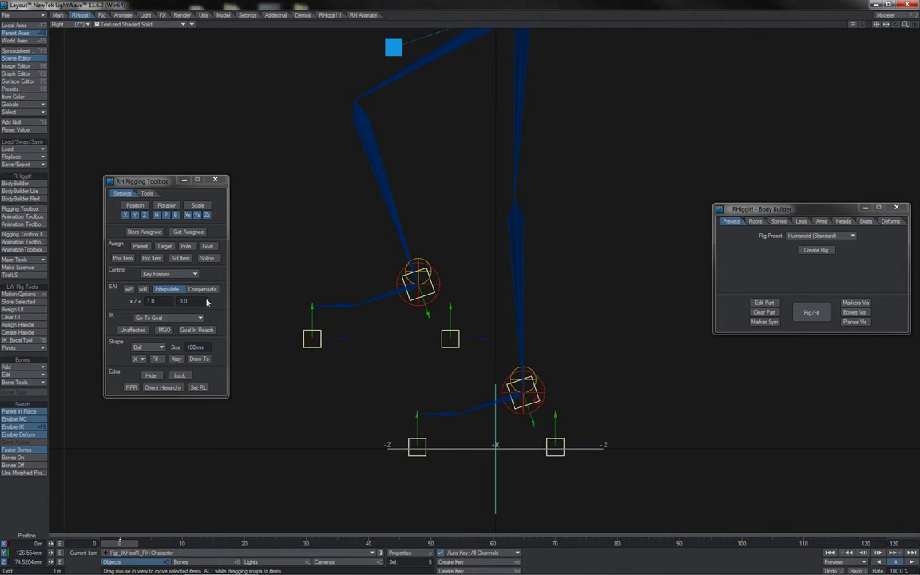
pyautogui.click(150, 347)
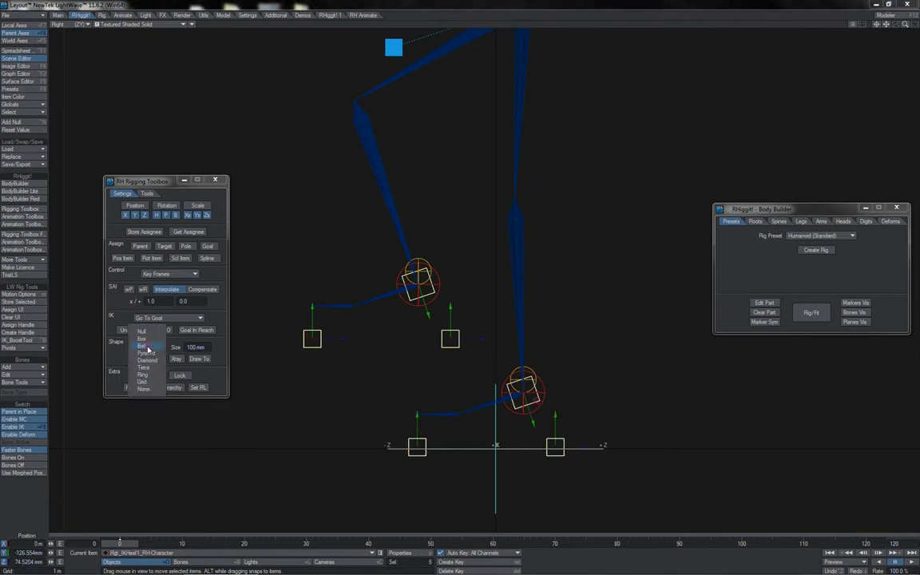
pyautogui.click(144, 389)
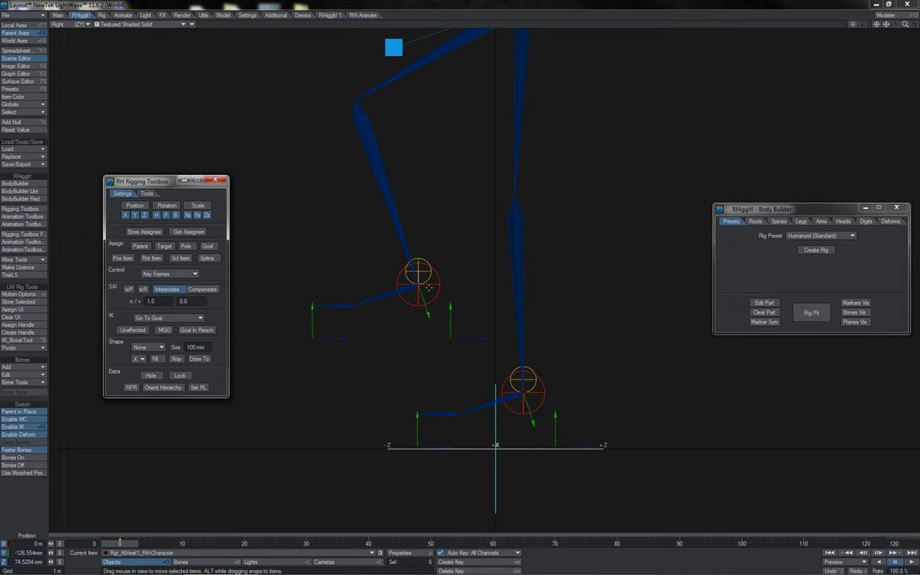
# - Return to fitting mode, move the IKRevFoot marker from the ankle onto the ball of the foot, and activate the rig
pyautogui.click(812, 313)
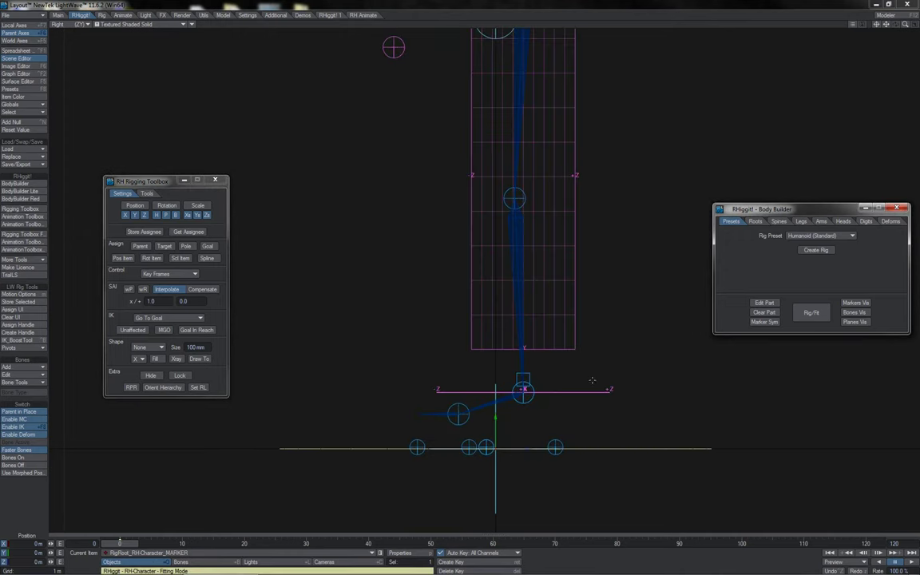
pyautogui.click(530, 374)
pyautogui.moveTo(531, 374)
pyautogui.mouseDown()
pyautogui.moveTo(507, 359)
pyautogui.moveTo(458, 413)
pyautogui.mouseUp()
pyautogui.click(811, 313)
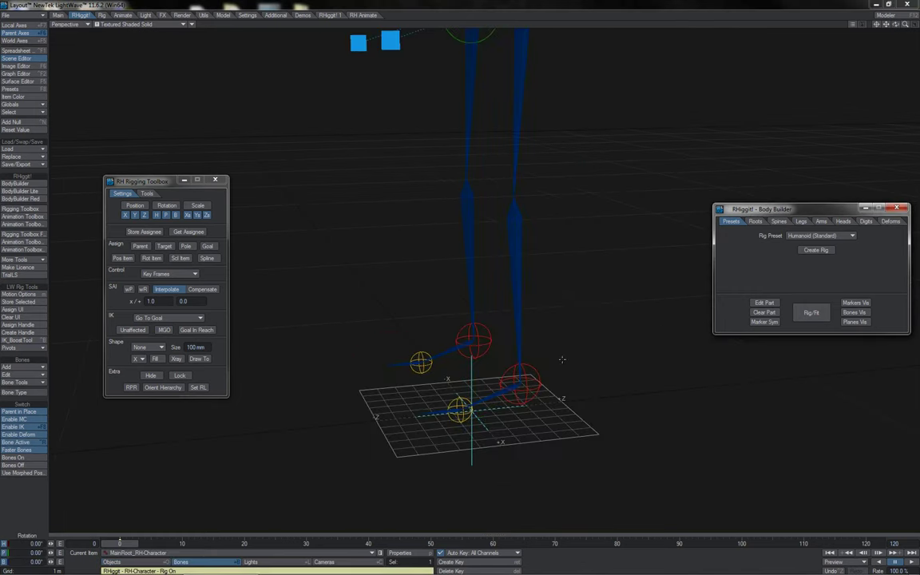
# - Move the left leg's IK goal to about Y 364 mm, Z -65 mm in the side view and pitch it about 3°
pyautogui.click(536, 367)
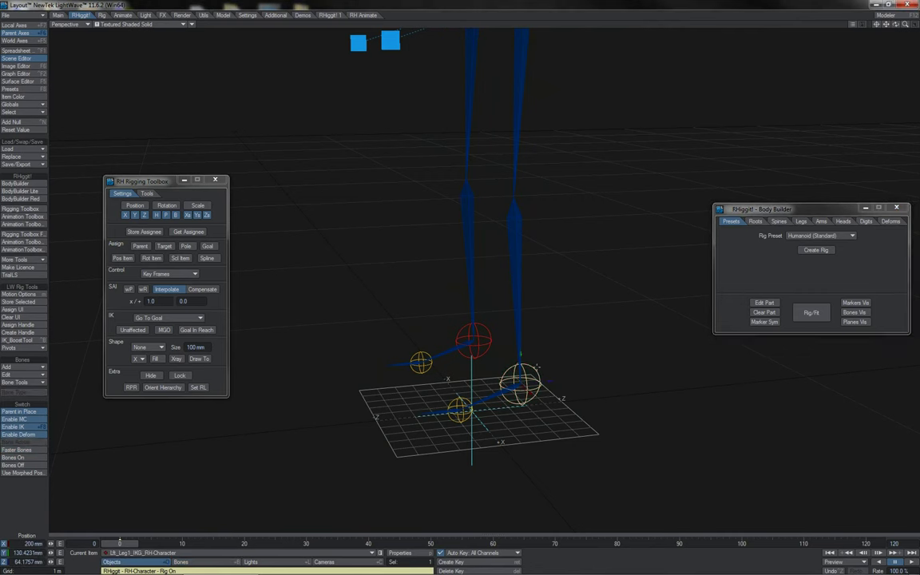
pyautogui.press('3')
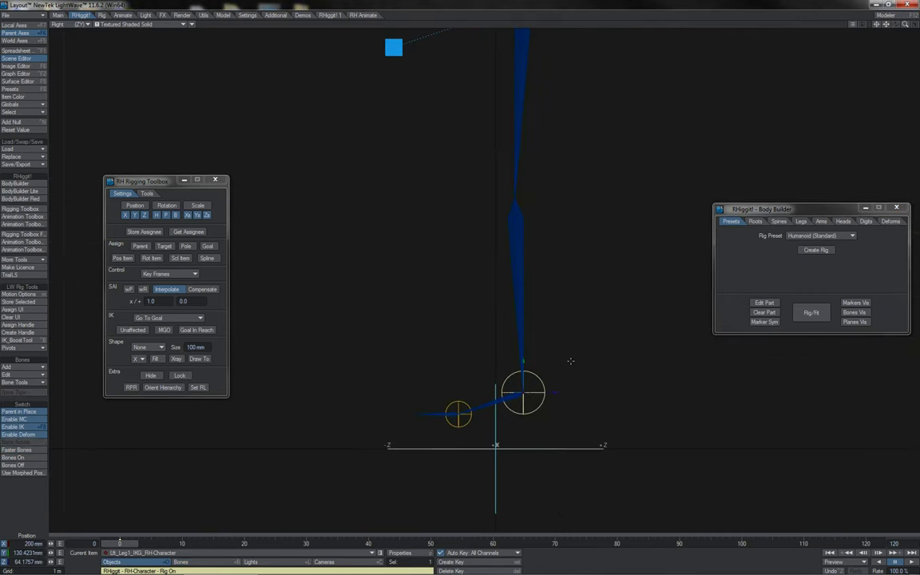
pyautogui.moveTo(570, 360); pyautogui.dragTo(475, 287)
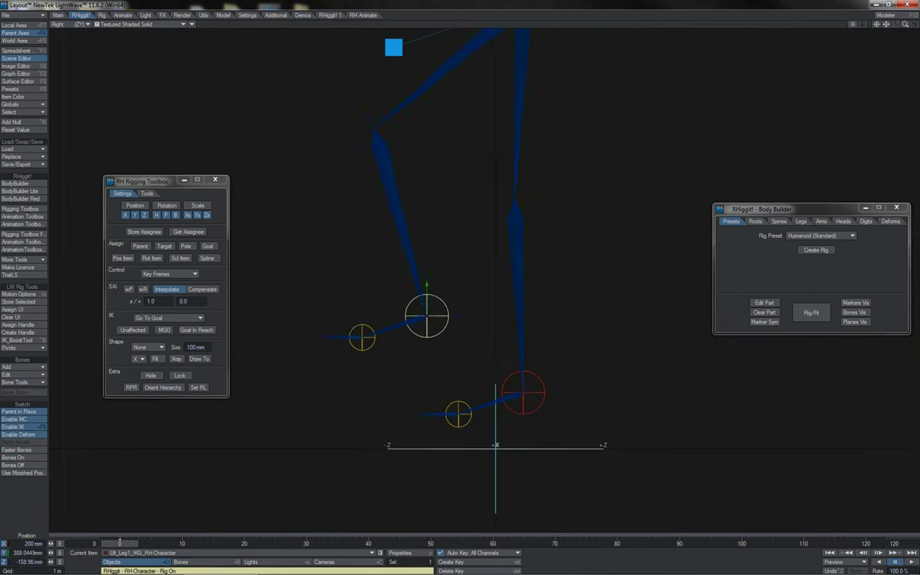
pyautogui.moveTo(427, 317); pyautogui.dragTo(460, 296)
pyautogui.press('y')
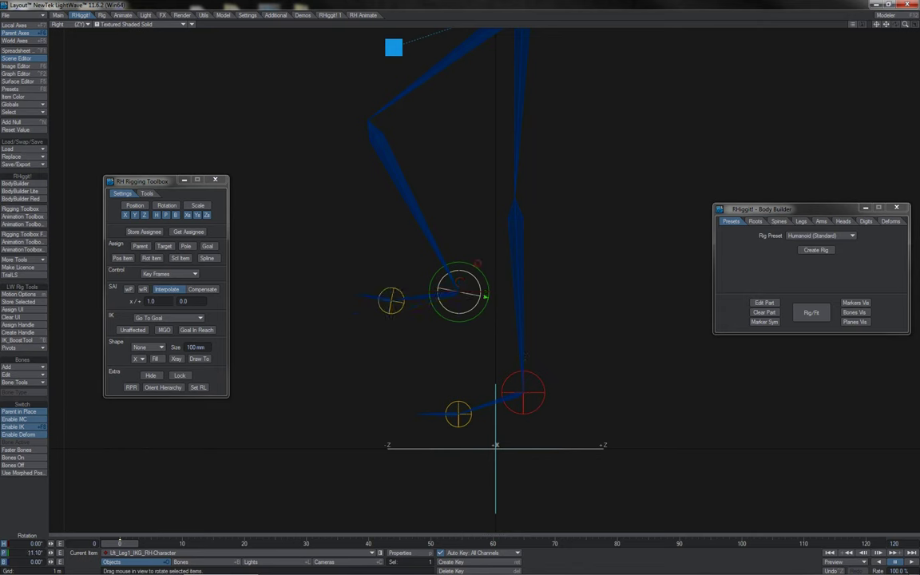
pyautogui.moveTo(477, 263)
pyautogui.mouseDown()
pyautogui.moveTo(483, 306)
pyautogui.moveTo(477, 263)
pyautogui.mouseUp()
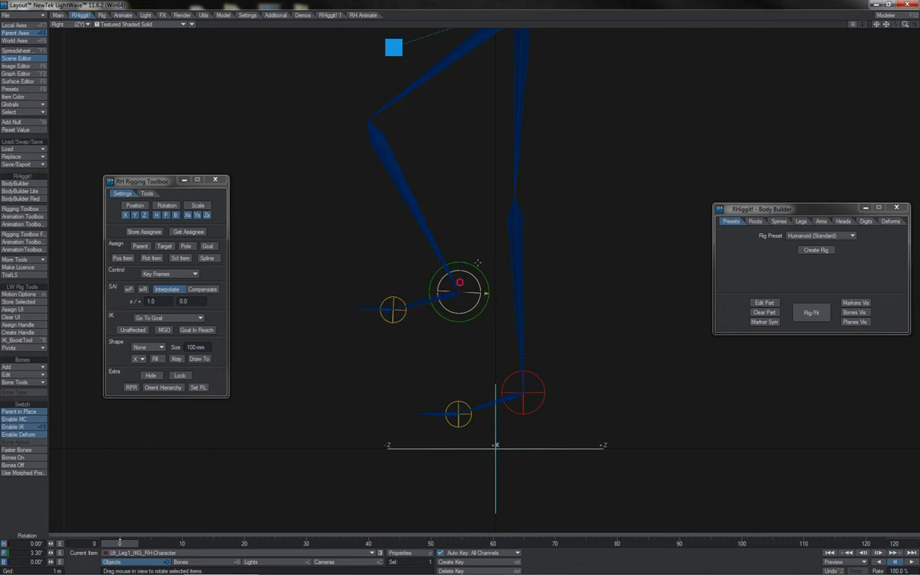
# - Try rotating the left IKRevFoot control and moving it upward from the ball of the foot, reverting both changes
pyautogui.click(384, 297)
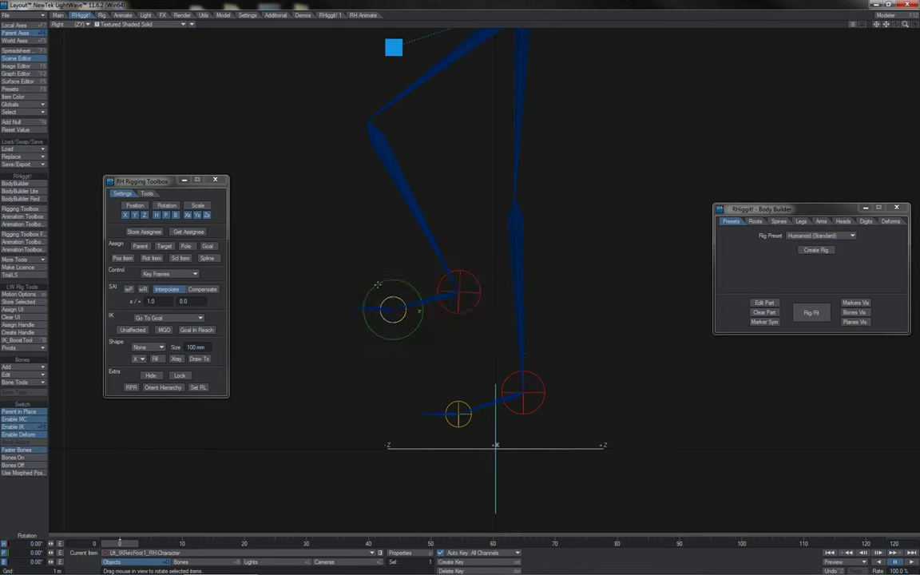
pyautogui.moveTo(378, 285)
pyautogui.mouseDown()
pyautogui.moveTo(410, 285)
pyautogui.moveTo(367, 297)
pyautogui.moveTo(395, 281)
pyautogui.moveTo(344, 276)
pyautogui.mouseUp()
pyautogui.hotkey('ctrl', 'z')
pyautogui.press('t')
pyautogui.moveTo(358, 253); pyautogui.dragTo(359, 184)
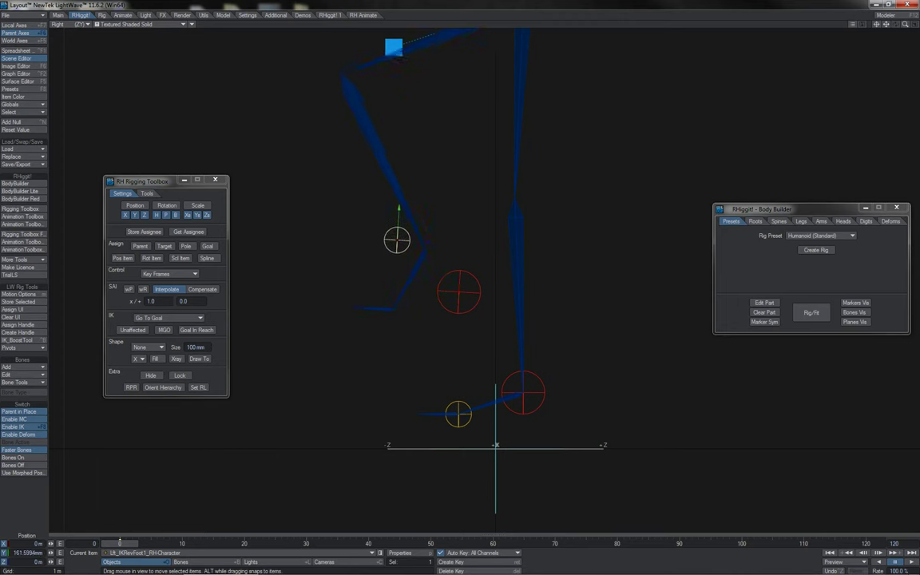
pyautogui.moveTo(397, 260); pyautogui.dragTo(241, 425)
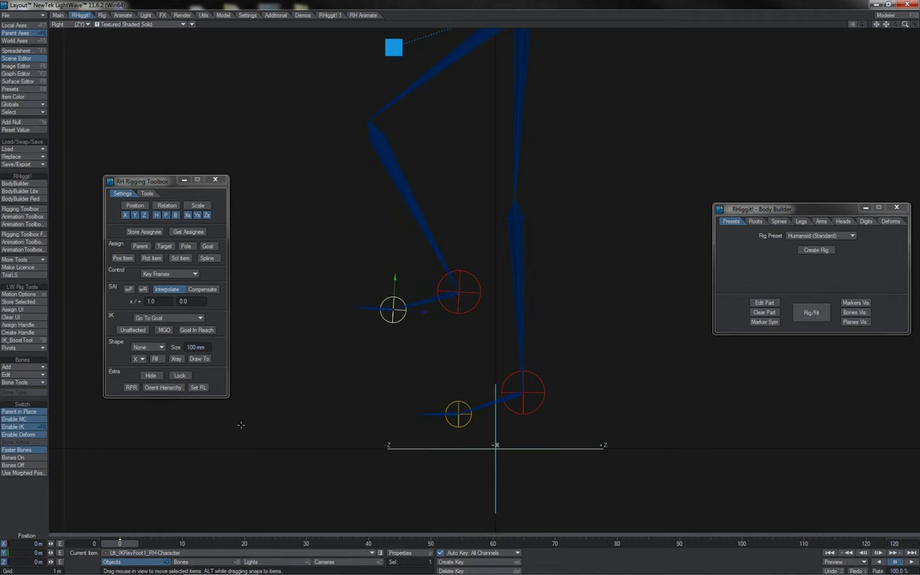
# - Lock the left IKRevFoot control's position channels and heading, and pitch the control so the toes bend upward
pyautogui.click(4, 544)
pyautogui.click(4, 553)
pyautogui.click(4, 553)
pyautogui.press('y')
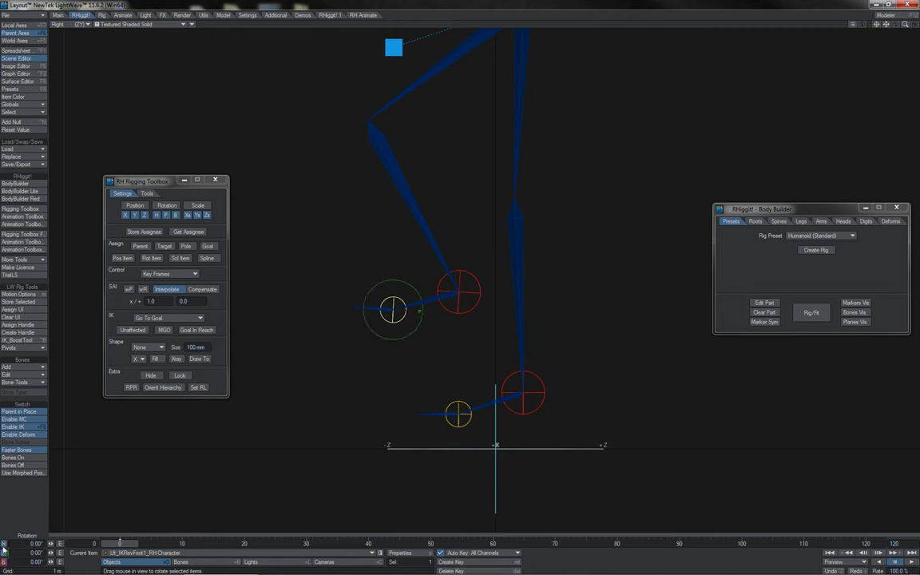
pyautogui.click(4, 545)
pyautogui.moveTo(353, 250); pyautogui.dragTo(437, 278)
# - Move the left leg's IK goal to about Y 296 mm, Z -221 mm and show the rig in perspective
pyautogui.click(455, 281)
pyautogui.press('t')
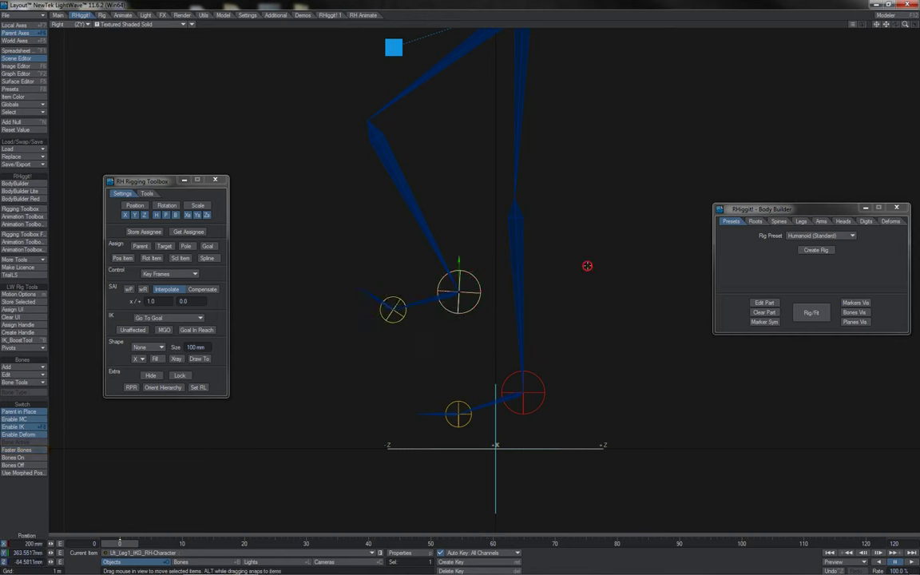
pyautogui.moveTo(587, 263); pyautogui.dragTo(694, 357)
pyautogui.moveTo(566, 386); pyautogui.dragTo(400, 321)
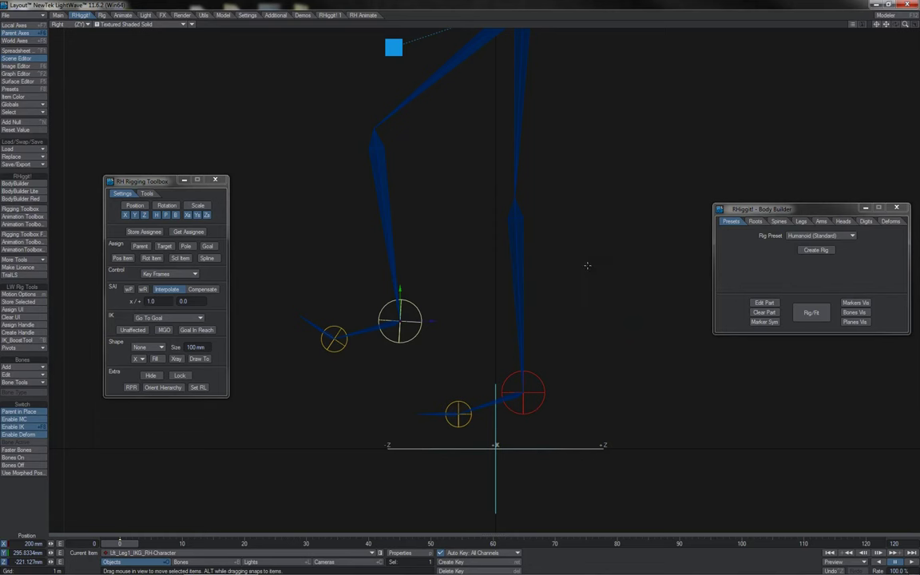
pyautogui.press('4')
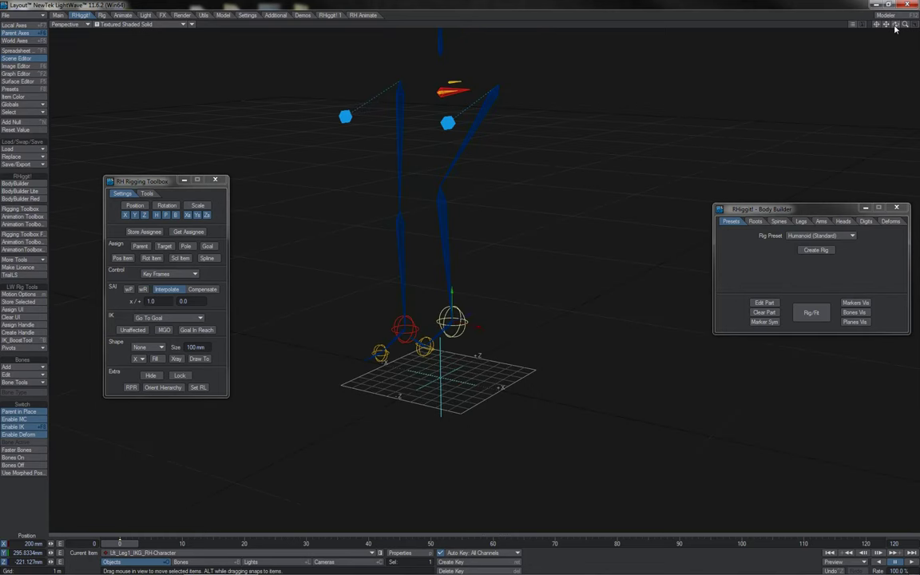